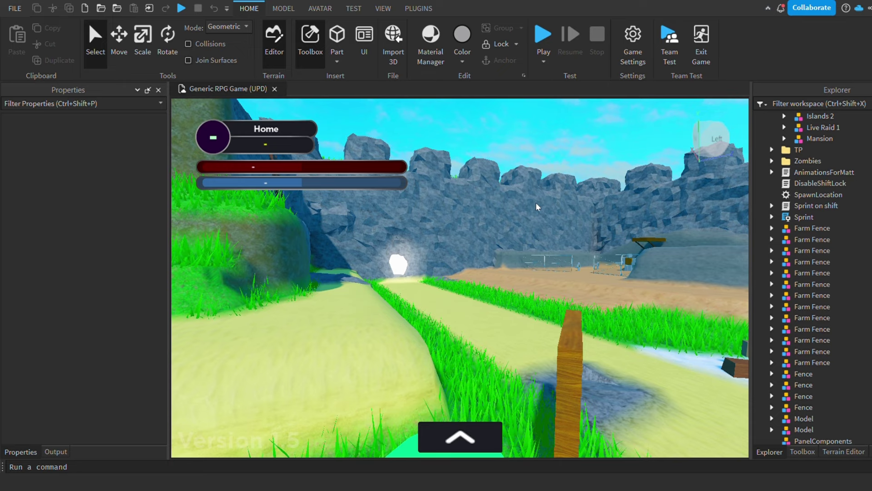
Fly the camera into the Live Raid tunnel to view the red portal, then start a play-test
{"action": "right_click_drag", "start_coordinate": [590, 200], "coordinate": [595, 200]}
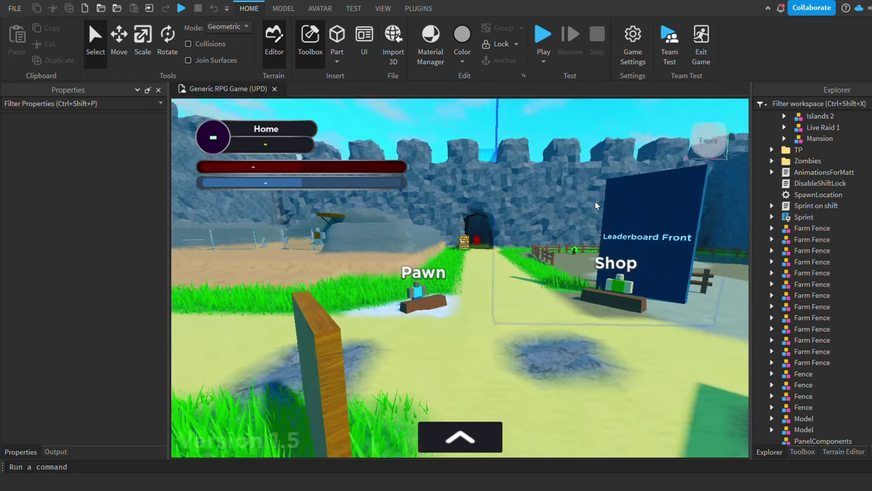
{"action": "key", "text": "w"}
{"action": "key", "text": "w"}
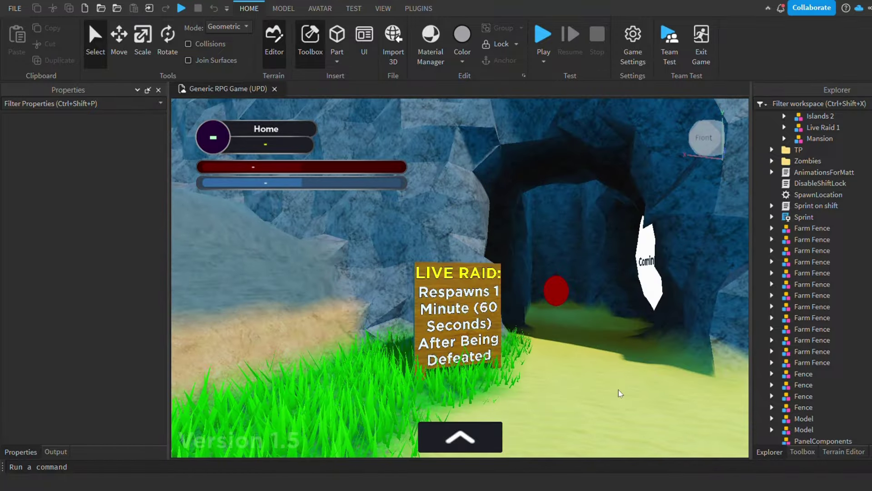
{"action": "key", "text": "w"}
{"action": "key", "text": "w"}
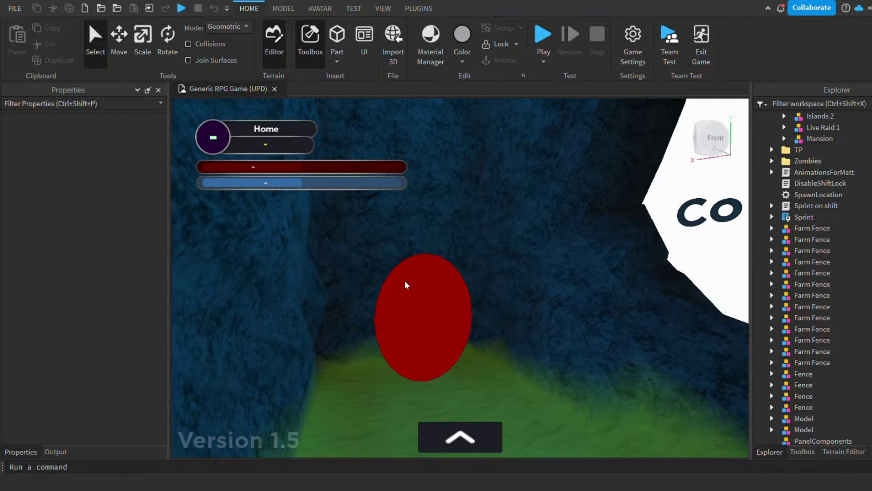
{"action": "key", "text": "s"}
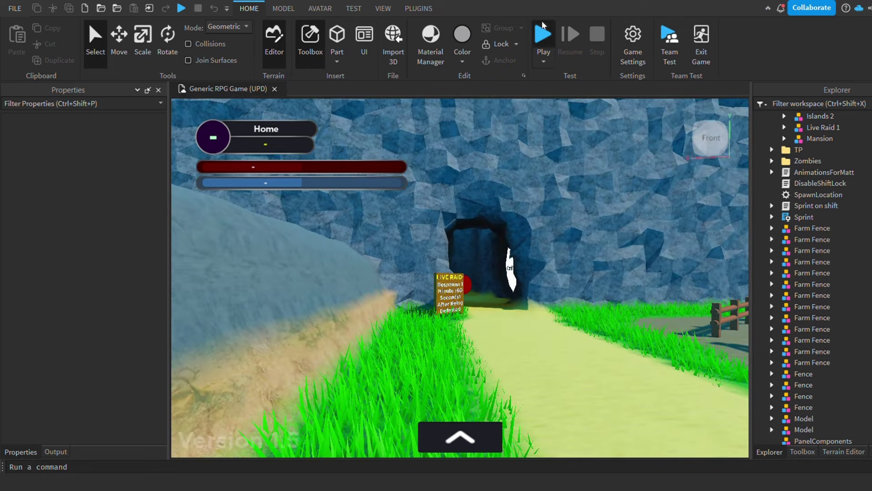
{"action": "left_click", "coordinate": [544, 28]}
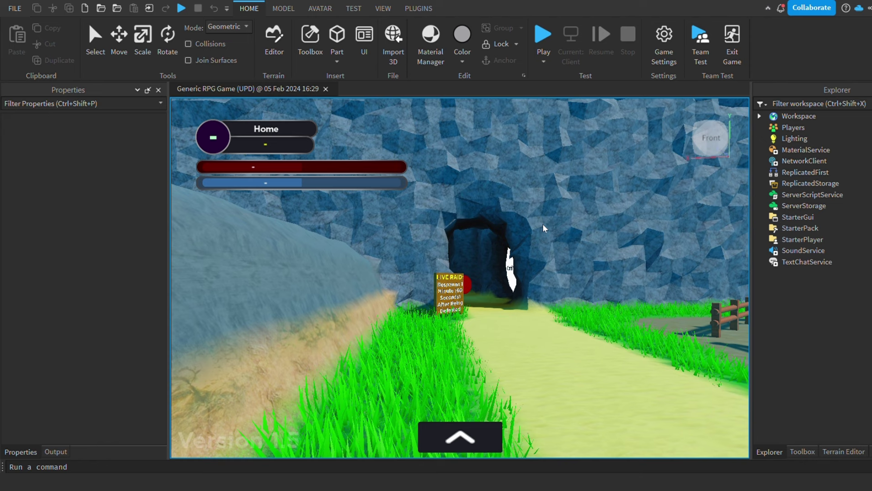
Run the play-test, equip the Mega Crossbow, and walk onto the sandy path
{"action": "key", "text": "F5"}
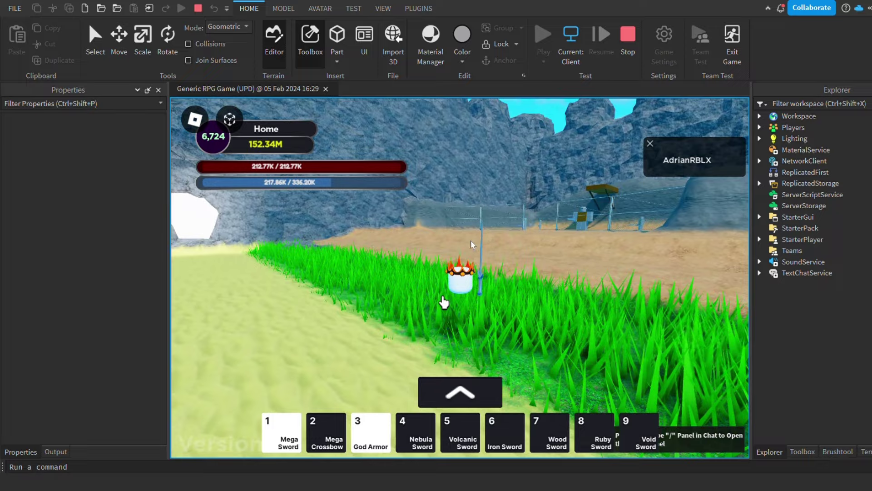
{"action": "key", "text": "2"}
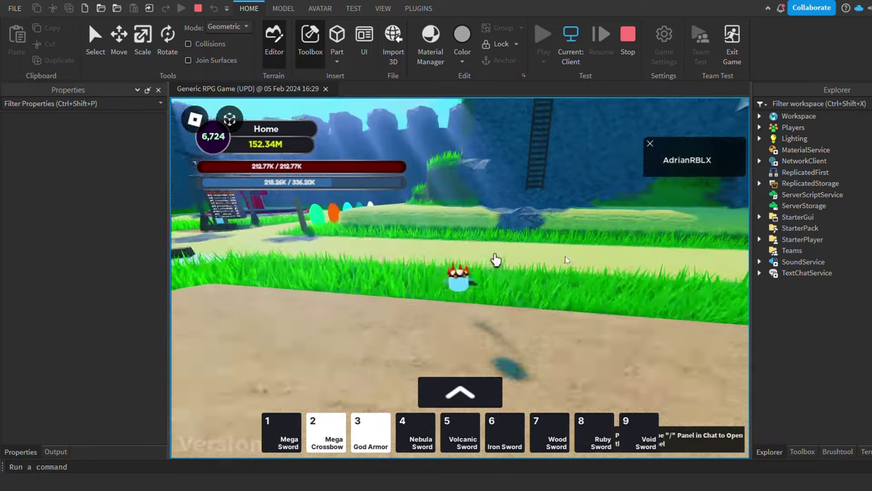
{"action": "key", "text": "w"}
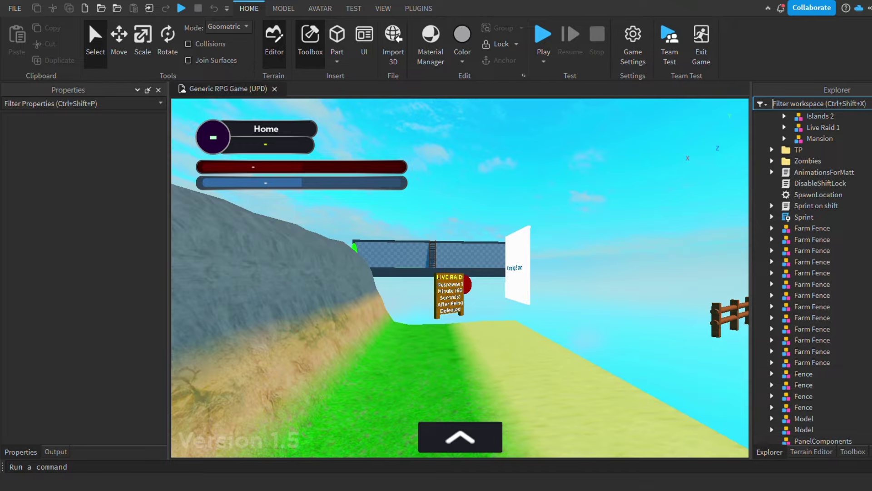
Change the Live Raid 1 portal's Config Level from 50 to 100 and close the script
{"action": "key", "text": "w"}
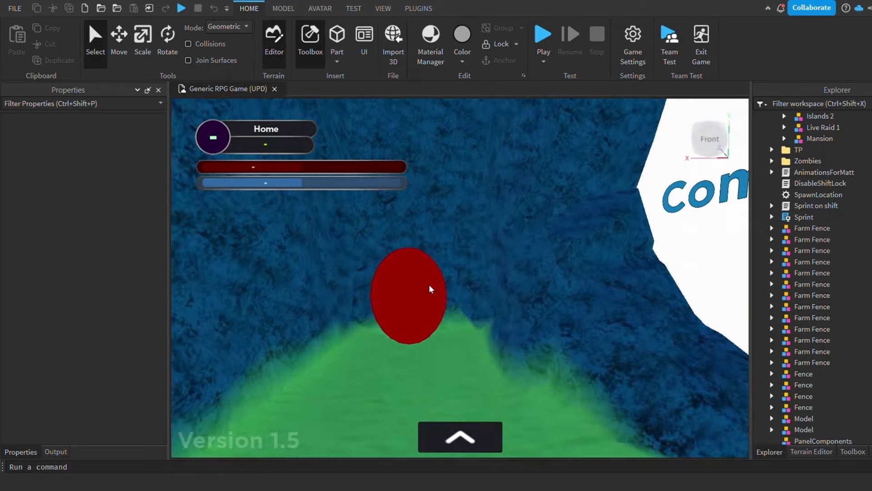
{"action": "left_click", "coordinate": [429, 284]}
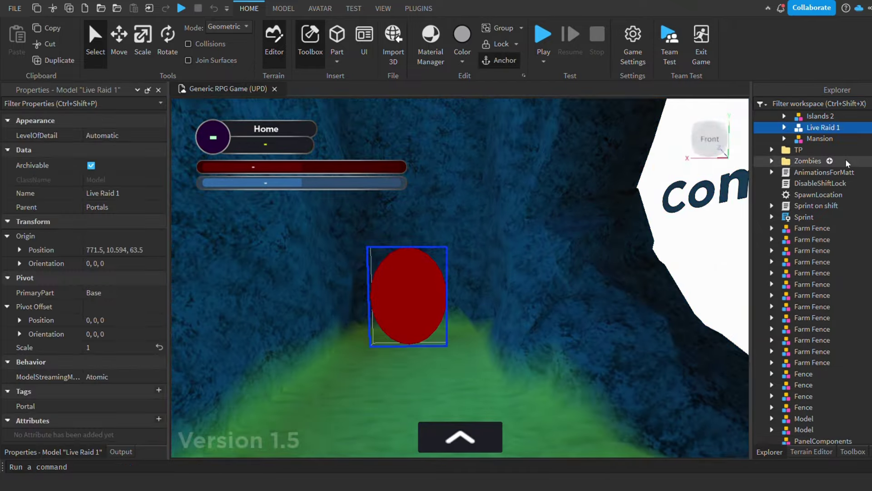
{"action": "left_click", "coordinate": [784, 191]}
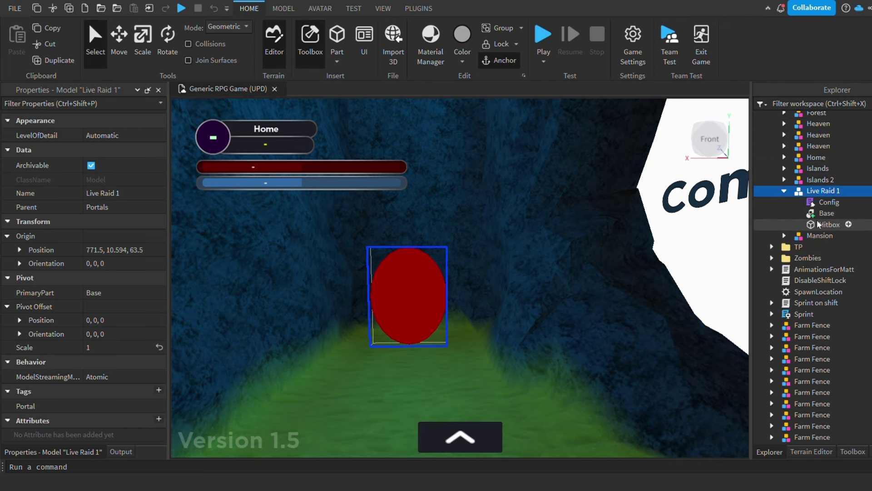
{"action": "left_click", "coordinate": [816, 200]}
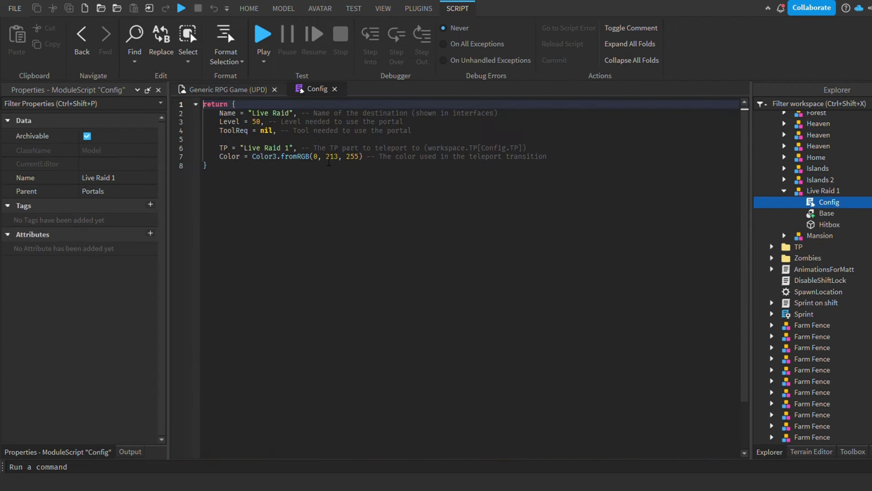
{"action": "left_click", "coordinate": [264, 121]}
{"action": "key", "text": "BackSpace"}
{"action": "key", "text": "BackSpace"}
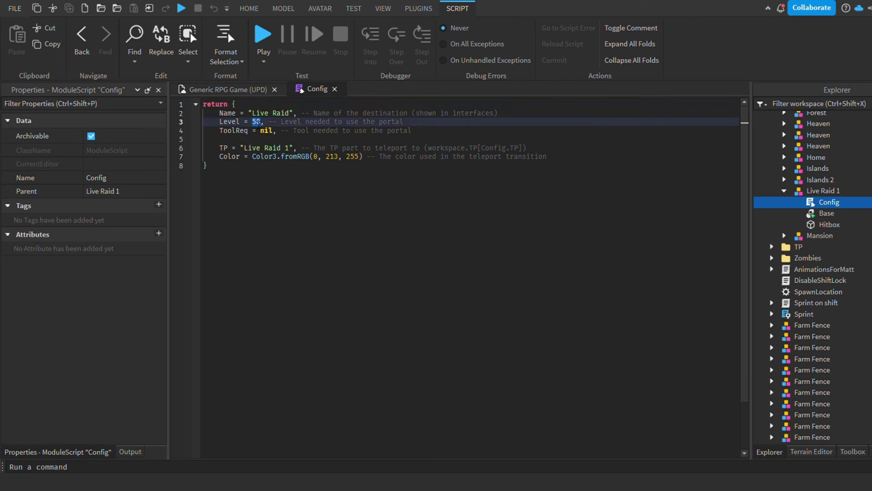
{"action": "type", "text": "100"}
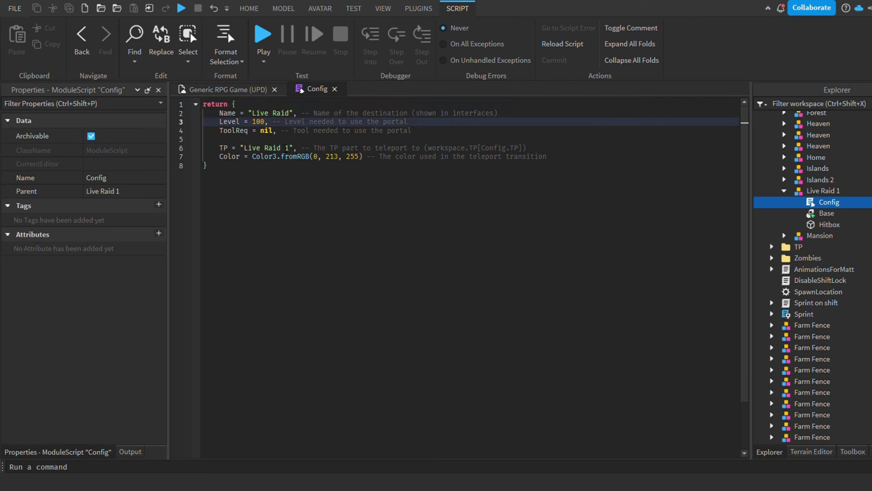
{"action": "left_click", "coordinate": [228, 89]}
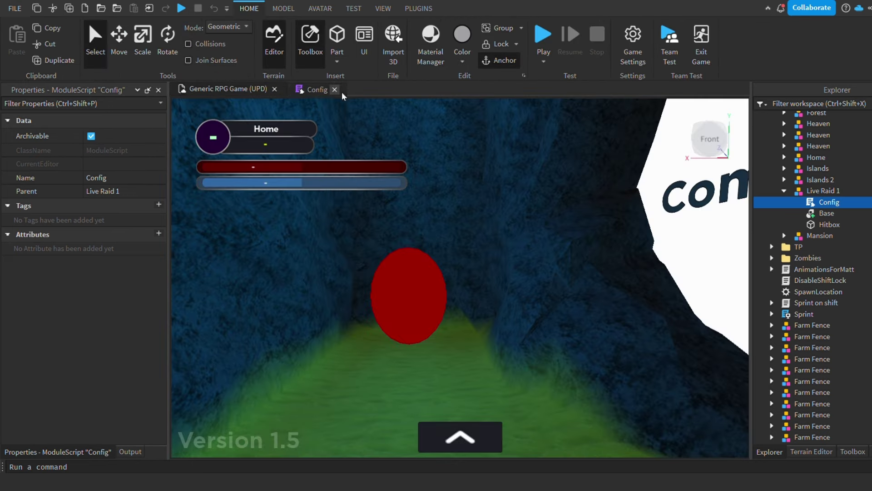
{"action": "left_click", "coordinate": [334, 89]}
{"action": "left_click", "coordinate": [784, 191]}
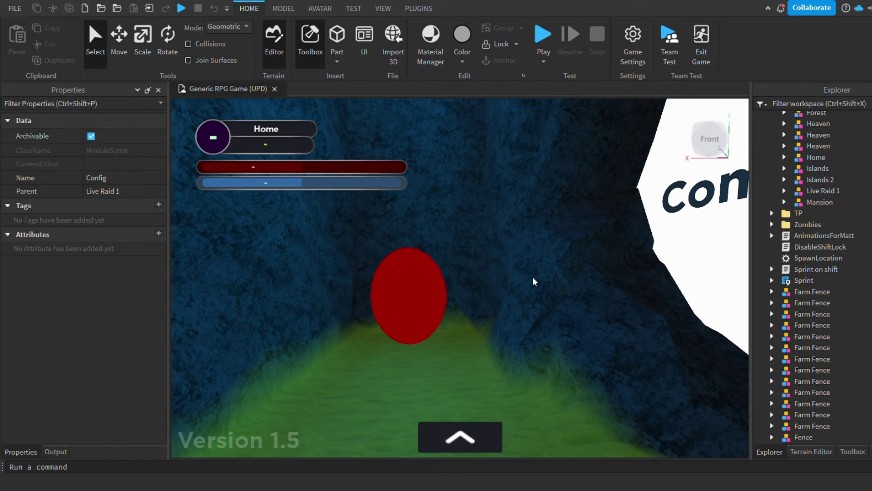
{"action": "scroll", "coordinate": [534, 277], "scroll_direction": "up", "scroll_amount": 5}
{"action": "scroll", "coordinate": [534, 279], "scroll_direction": "up", "scroll_amount": 2}
Delete the white Coming Soon part from the tunnel and select the LIVE RAID sign
{"action": "left_click", "coordinate": [516, 221]}
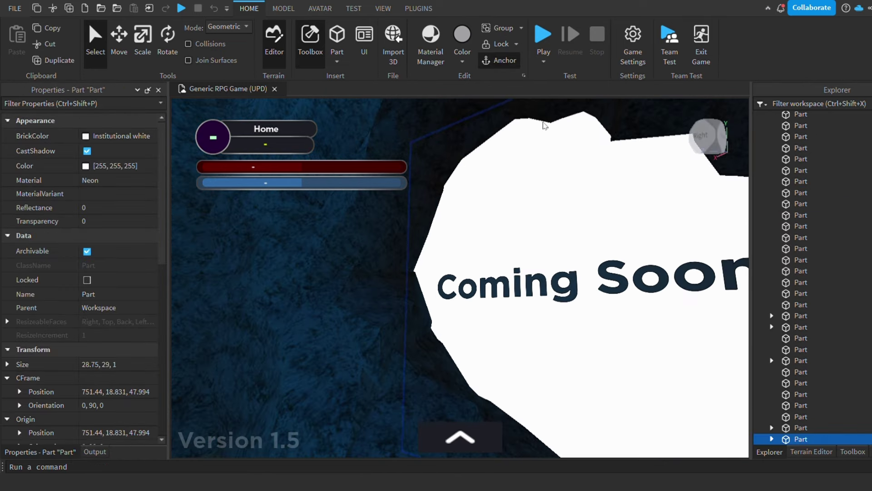
{"action": "key", "text": "Delete"}
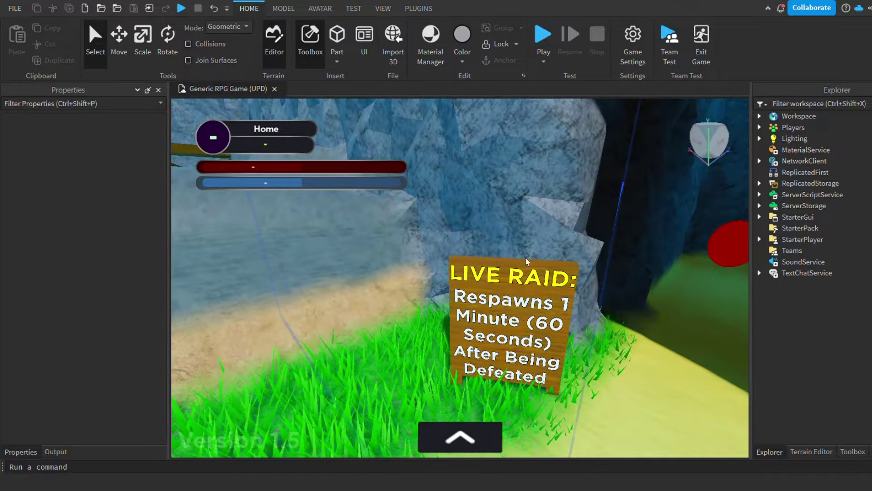
{"action": "left_click", "coordinate": [508, 320]}
{"action": "scroll", "coordinate": [831, 283], "scroll_direction": "down", "scroll_amount": 3}
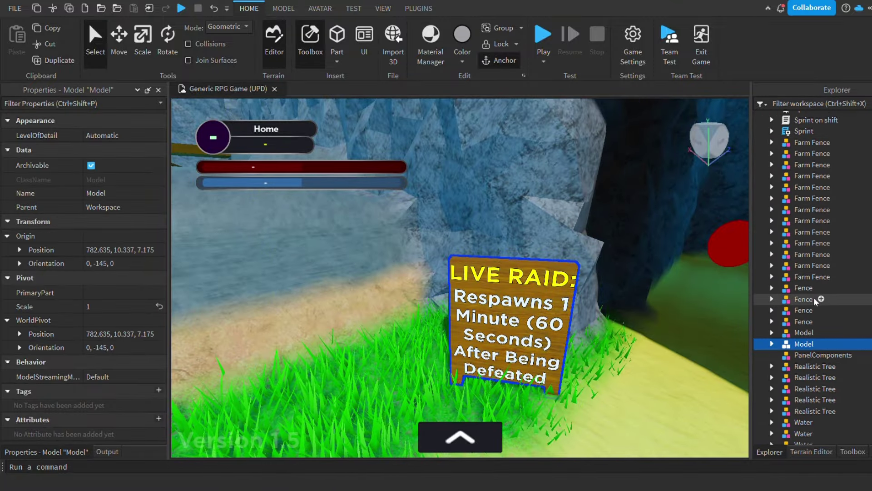
Set the sign SurfaceGui's heading TextLabel Text to 'LIVE RAIDS:' and collapse the sign's Explorer branches
{"action": "left_click", "coordinate": [771, 343]}
{"action": "scroll", "coordinate": [797, 339], "scroll_direction": "down", "scroll_amount": 1}
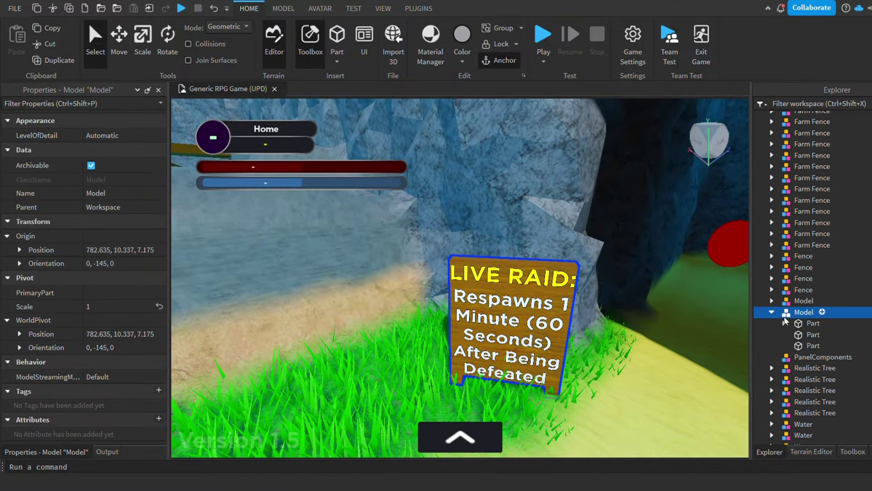
{"action": "left_click", "coordinate": [784, 323]}
{"action": "left_click", "coordinate": [802, 334]}
{"action": "left_click", "coordinate": [798, 334]}
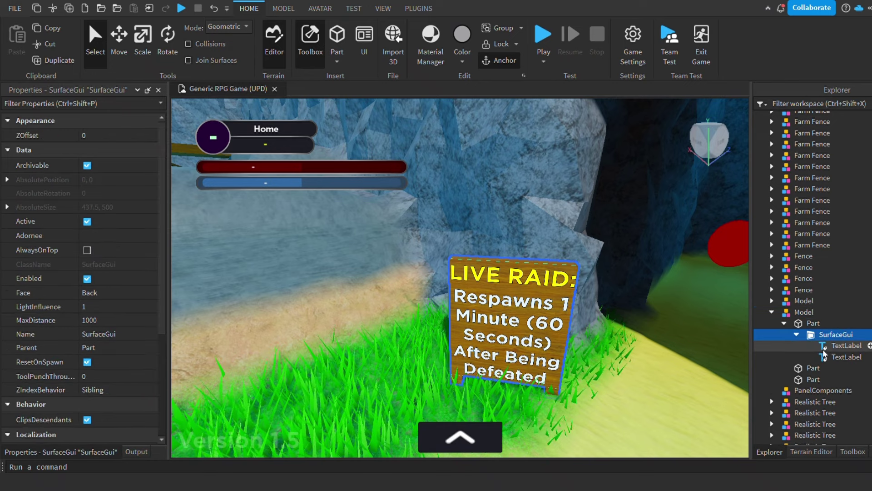
{"action": "left_click", "coordinate": [828, 357]}
{"action": "scroll", "coordinate": [109, 252], "scroll_direction": "down", "scroll_amount": 3}
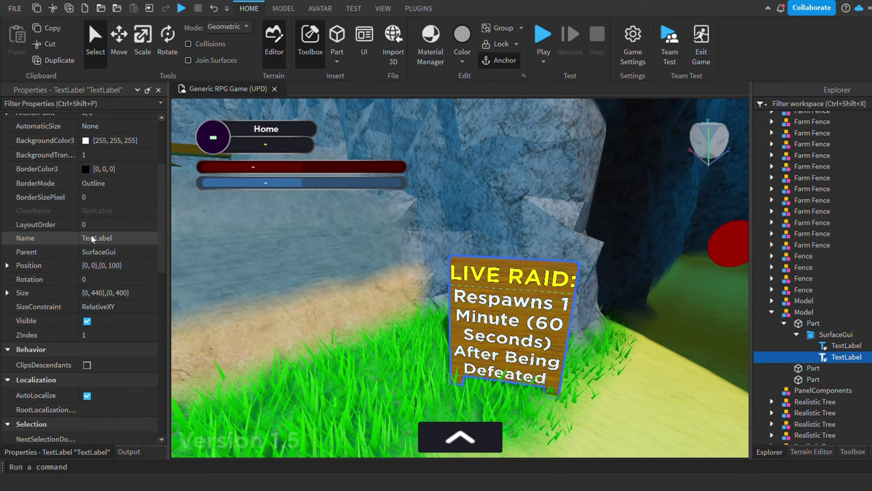
{"action": "left_click", "coordinate": [830, 346]}
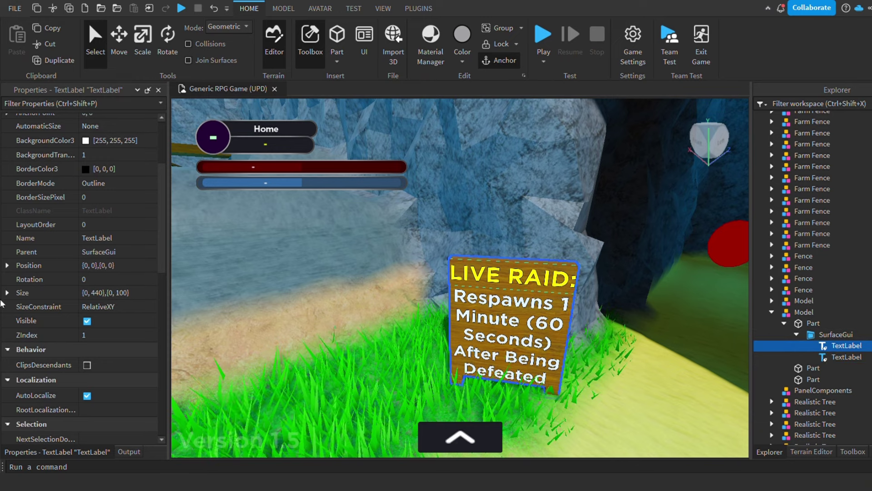
{"action": "scroll", "coordinate": [120, 207], "scroll_direction": "down", "scroll_amount": 5}
{"action": "scroll", "coordinate": [115, 213], "scroll_direction": "down", "scroll_amount": 5}
{"action": "type", "text": "LIVE RAID"}
{"action": "left_click", "coordinate": [117, 273]}
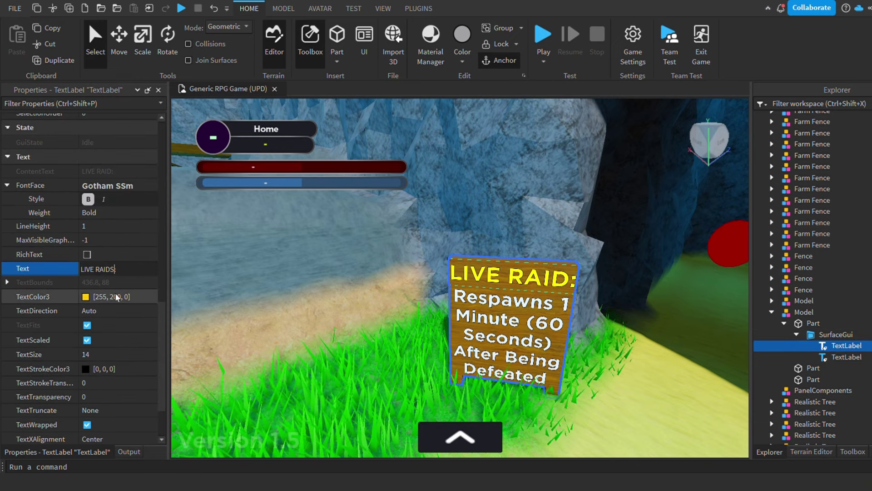
{"action": "type", "text": "S"}
{"action": "key", "text": "Return"}
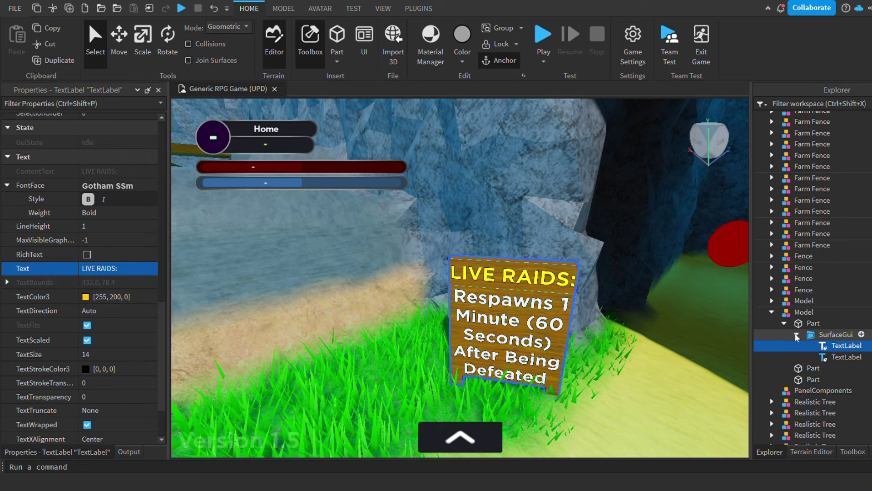
{"action": "left_click", "coordinate": [795, 334]}
{"action": "left_click", "coordinate": [784, 325]}
{"action": "scroll", "coordinate": [814, 191], "scroll_direction": "down", "scroll_amount": 5}
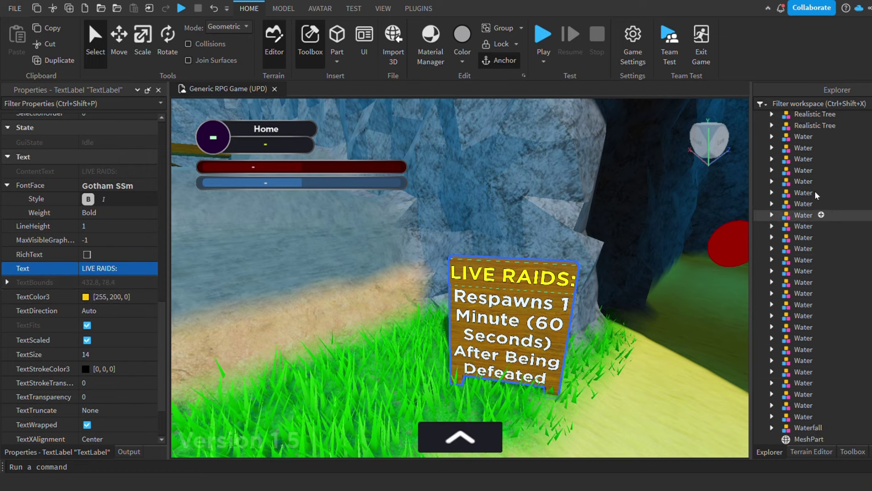
{"action": "scroll", "coordinate": [825, 206], "scroll_direction": "down", "scroll_amount": 5}
{"action": "scroll", "coordinate": [838, 278], "scroll_direction": "down", "scroll_amount": 5}
{"action": "scroll", "coordinate": [830, 277], "scroll_direction": "down", "scroll_amount": 5}
{"action": "scroll", "coordinate": [829, 277], "scroll_direction": "down", "scroll_amount": 5}
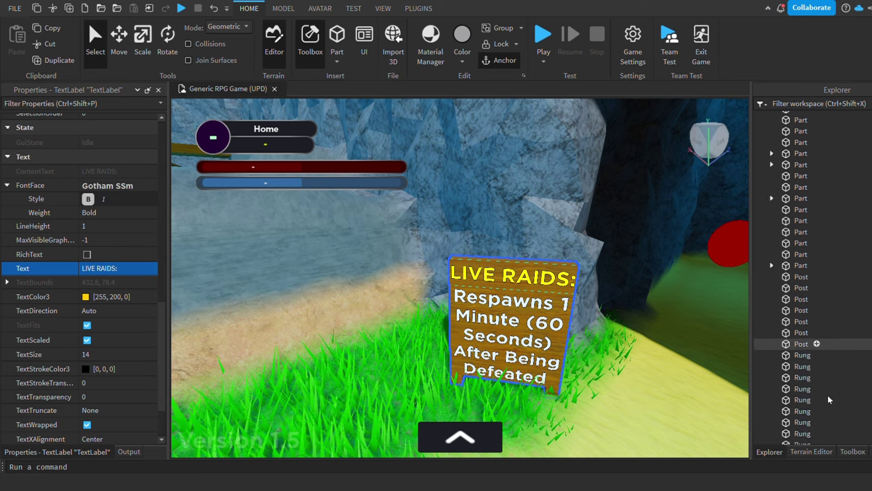
{"action": "scroll", "coordinate": [828, 394], "scroll_direction": "down", "scroll_amount": 5}
{"action": "scroll", "coordinate": [799, 329], "scroll_direction": "down", "scroll_amount": 4}
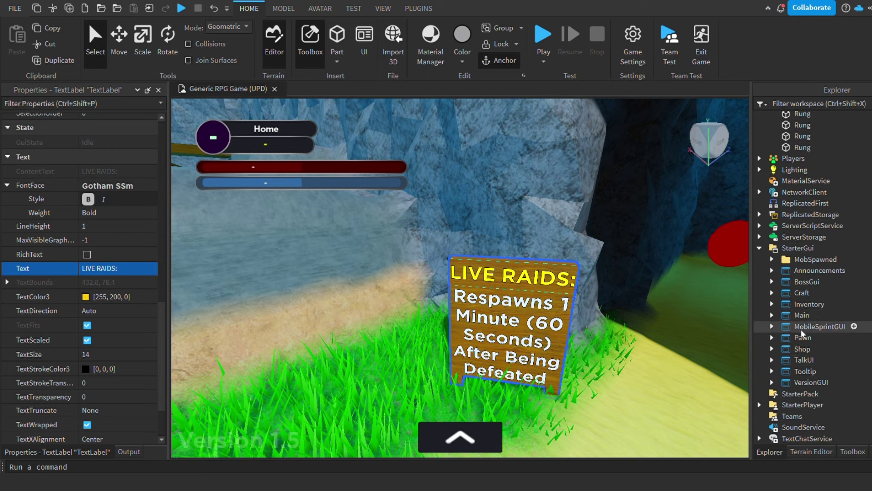
Set the Text of StarterGui > VersionGUI > TextLabel to 'Version 1.6', then deselect it
{"action": "left_click", "coordinate": [788, 381]}
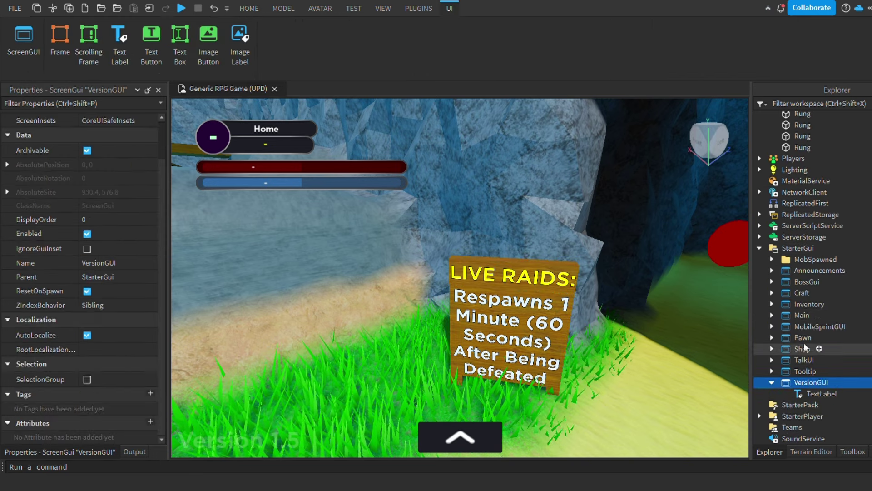
{"action": "left_click", "coordinate": [805, 382]}
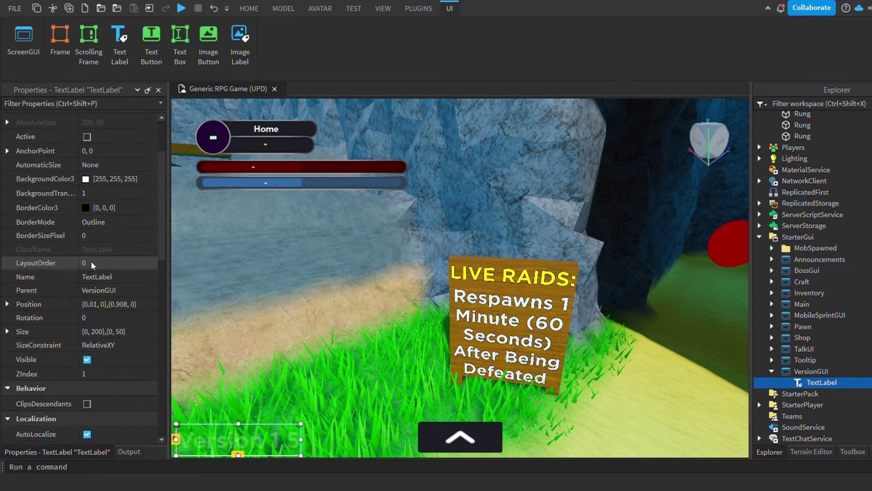
{"action": "scroll", "coordinate": [91, 262], "scroll_direction": "down", "scroll_amount": 3}
{"action": "scroll", "coordinate": [98, 253], "scroll_direction": "down", "scroll_amount": 3}
{"action": "scroll", "coordinate": [120, 225], "scroll_direction": "down", "scroll_amount": 3}
{"action": "left_click", "coordinate": [121, 226]}
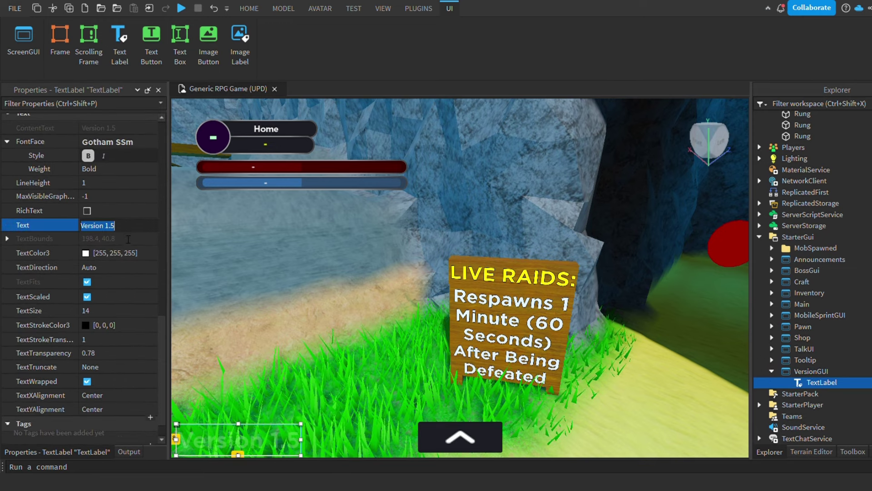
{"action": "key", "text": "BackSpace"}
{"action": "type", "text": "6"}
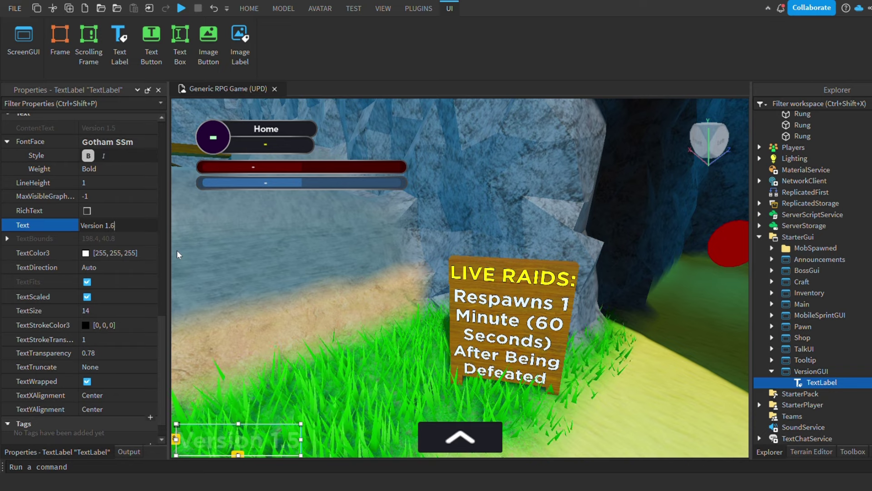
{"action": "key", "text": "Return"}
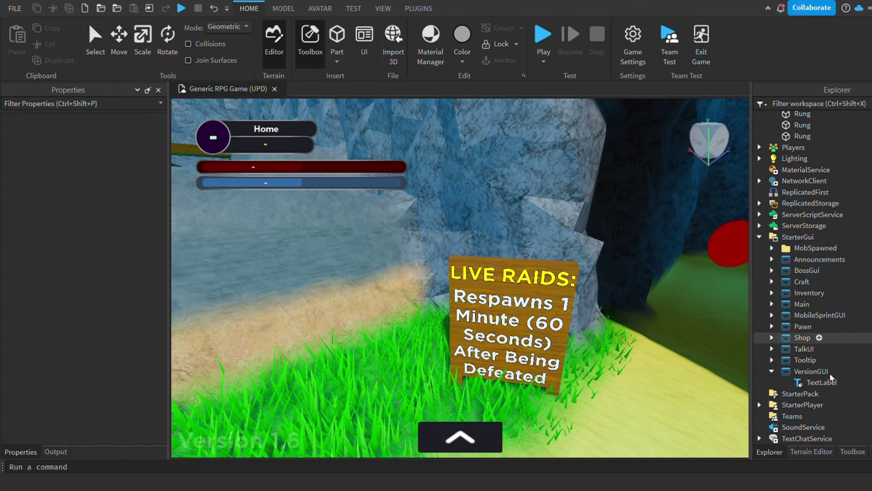
{"action": "left_click", "coordinate": [772, 371]}
Fly the view out of the cave and angle it down along the ladder wall
{"action": "left_click", "coordinate": [759, 248]}
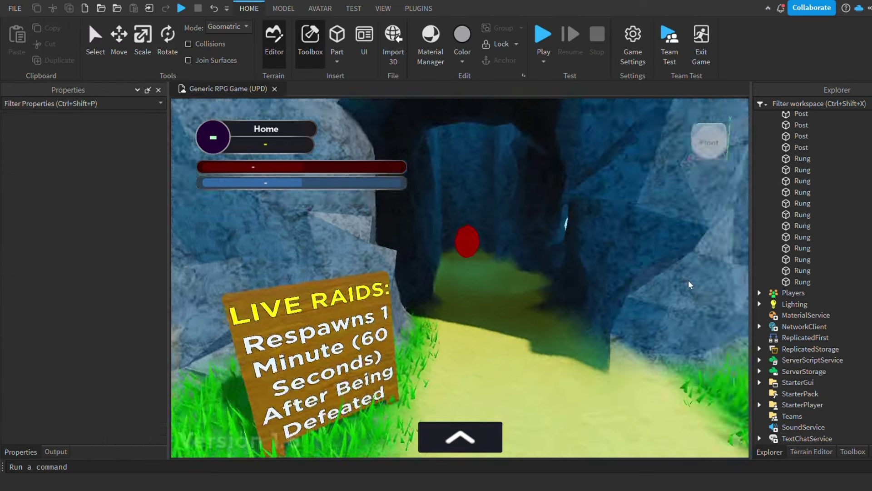
{"action": "key", "text": "w"}
{"action": "key", "text": "s"}
{"action": "key", "text": "s"}
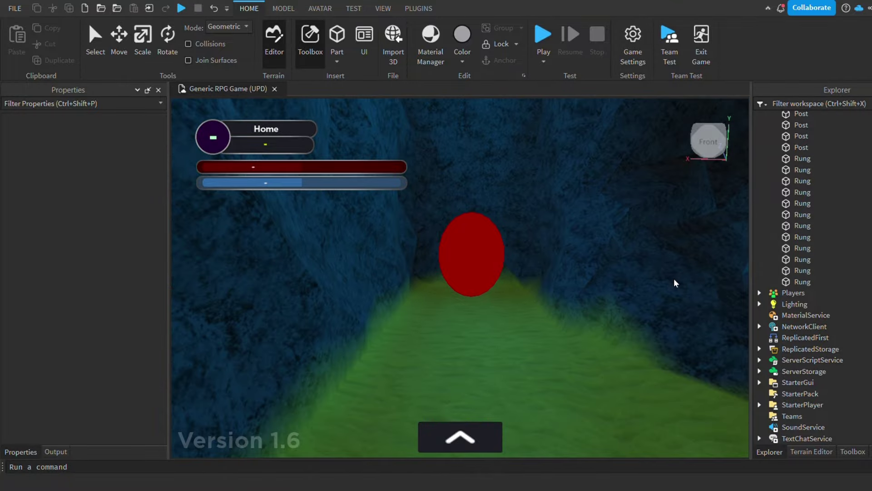
{"action": "key", "text": "s"}
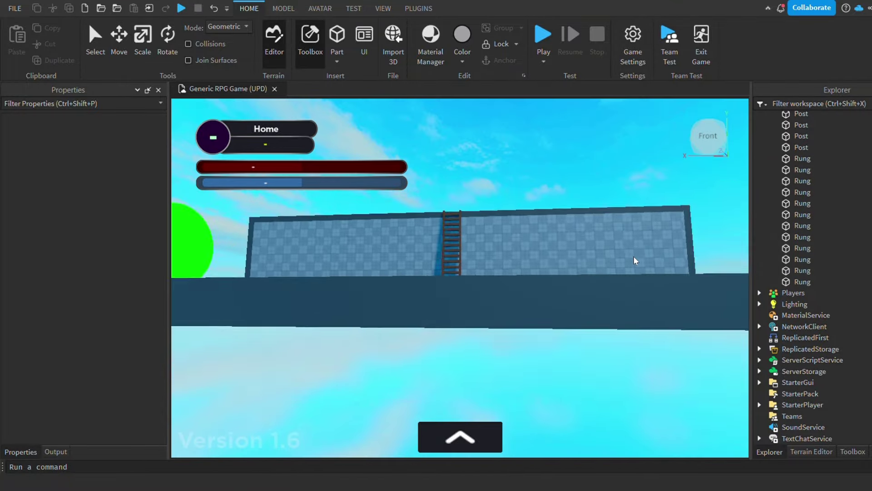
{"action": "key", "text": "s"}
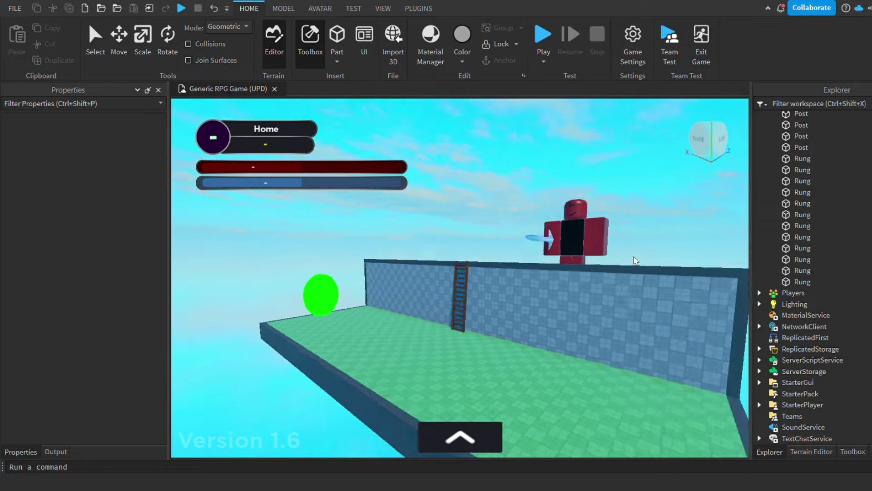
{"action": "right_click_drag", "start_coordinate": [538, 282], "coordinate": [487, 254]}
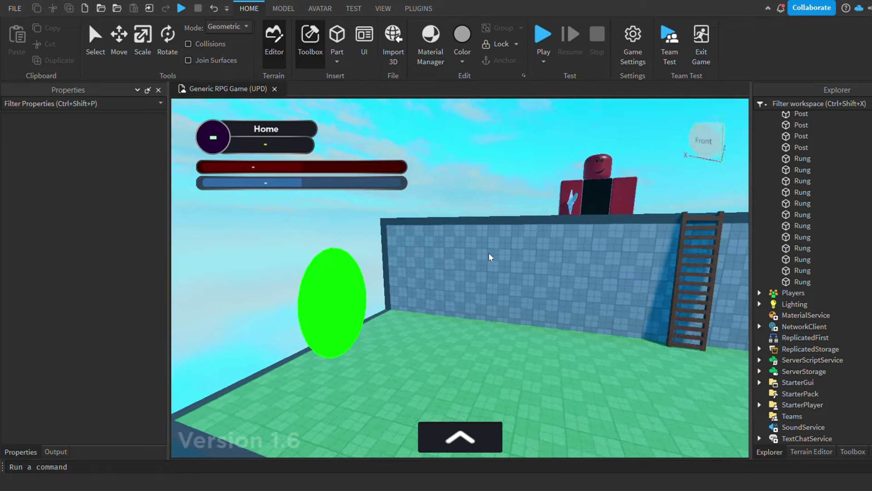
{"action": "scroll", "coordinate": [487, 253], "scroll_direction": "up", "scroll_amount": 3}
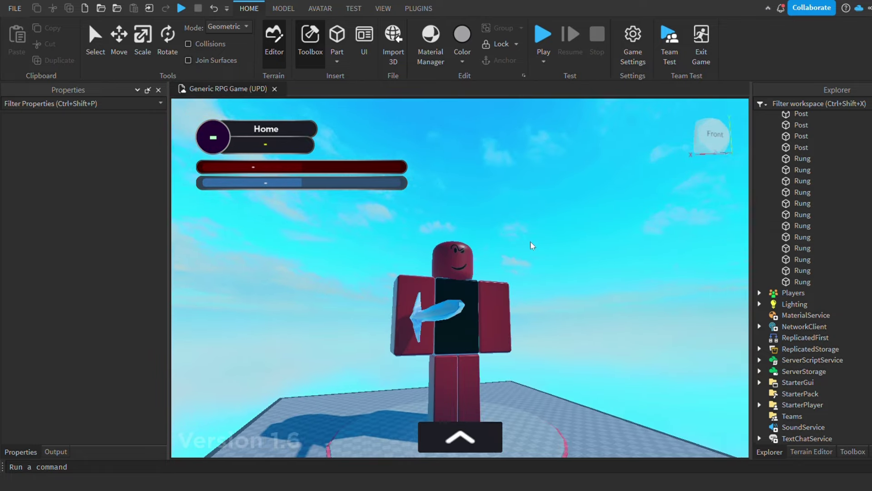
{"action": "right_click_drag", "start_coordinate": [497, 215], "coordinate": [533, 244]}
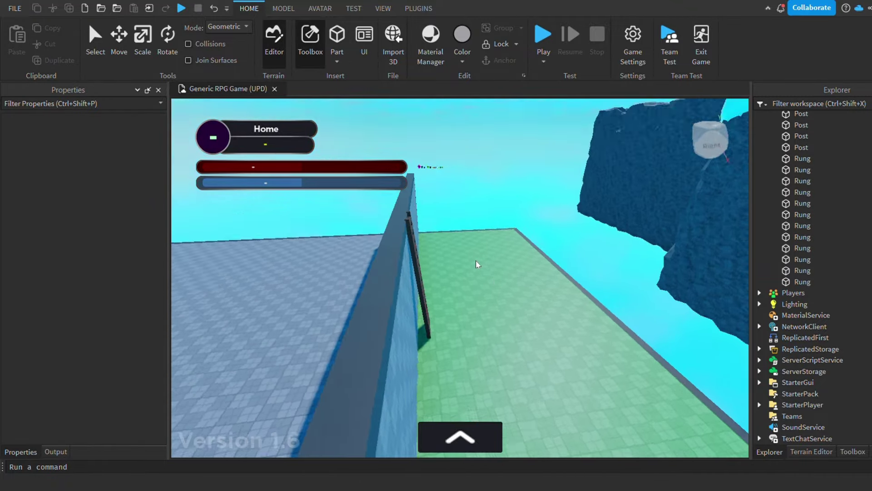
{"action": "mouse_move", "coordinate": [530, 244]}
{"action": "right_mouse_down"}
{"action": "mouse_move", "coordinate": [472, 271]}
{"action": "mouse_move", "coordinate": [377, 226]}
{"action": "right_mouse_up"}
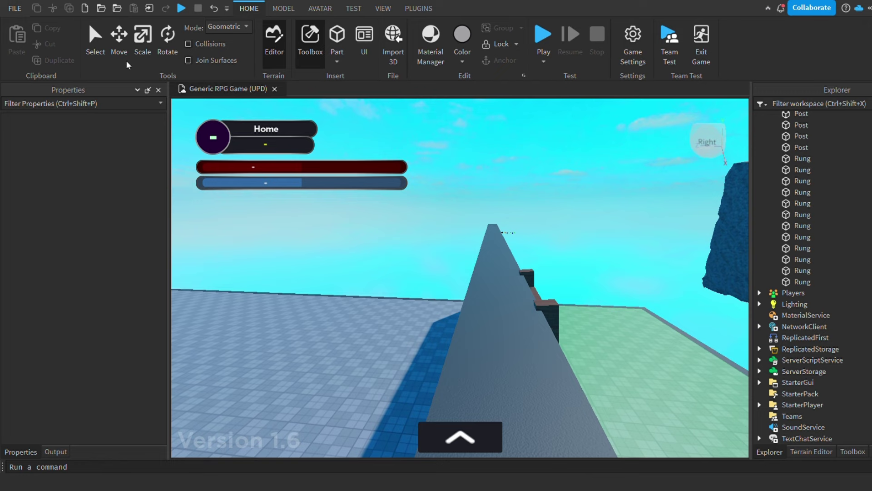
{"action": "left_click", "coordinate": [96, 40]}
Resize the Conveyor wall to 152×1×4, turn off its CanCollide, and deselect it
{"action": "left_click", "coordinate": [491, 249]}
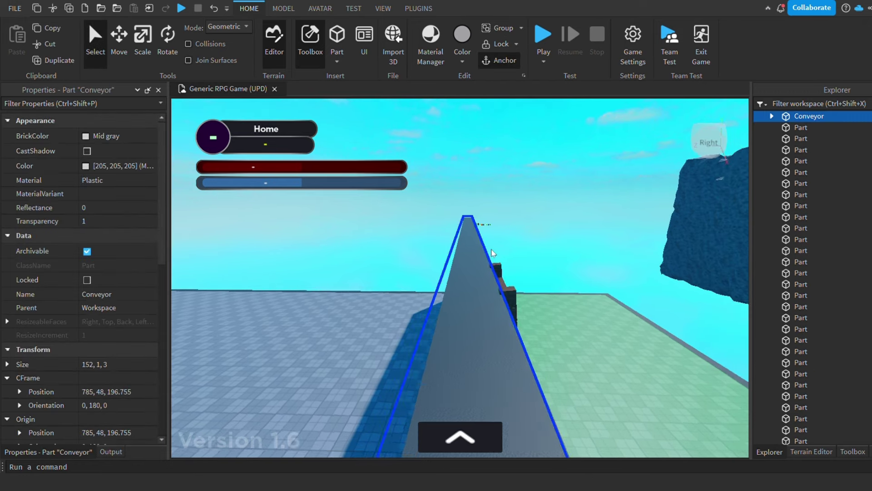
{"action": "right_click_drag", "start_coordinate": [491, 249], "coordinate": [492, 249]}
{"action": "left_click", "coordinate": [144, 39]}
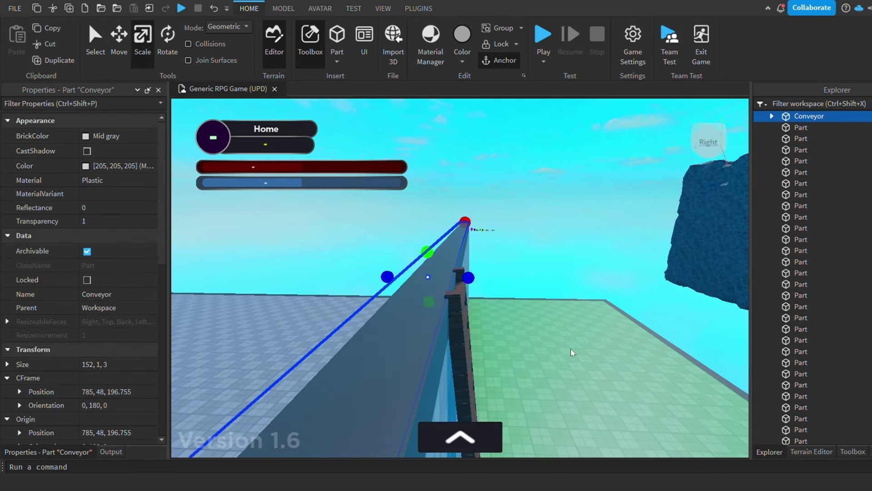
{"action": "left_click_drag", "start_coordinate": [471, 279], "coordinate": [476, 277]}
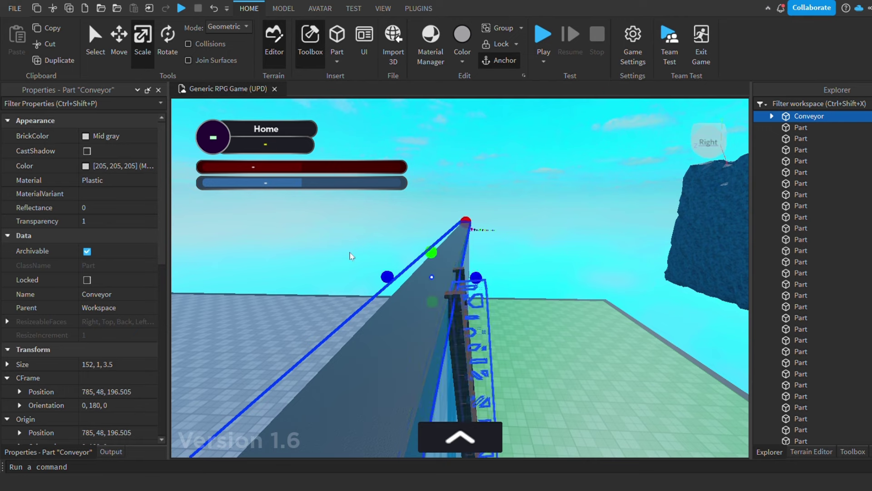
{"action": "scroll", "coordinate": [75, 295], "scroll_direction": "down", "scroll_amount": 3}
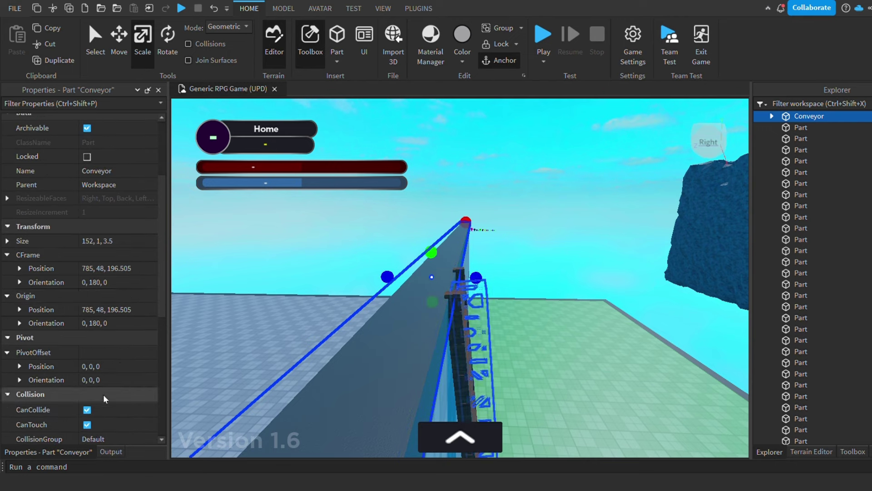
{"action": "left_click", "coordinate": [87, 409]}
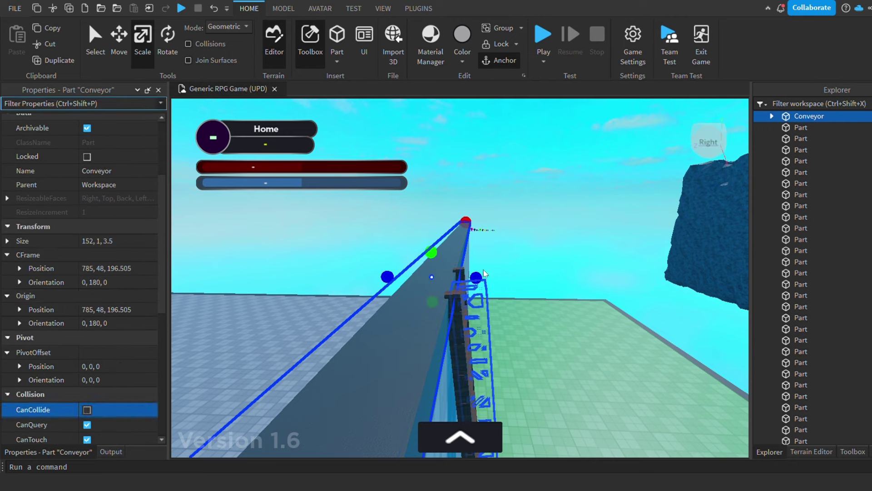
{"action": "key", "text": "a"}
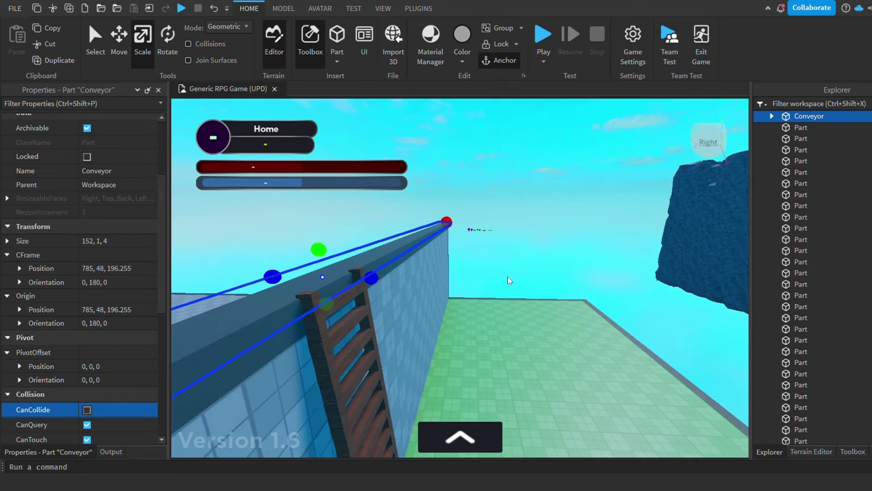
{"action": "left_click", "coordinate": [517, 296]}
{"action": "right_click_drag", "start_coordinate": [516, 296], "coordinate": [508, 179]}
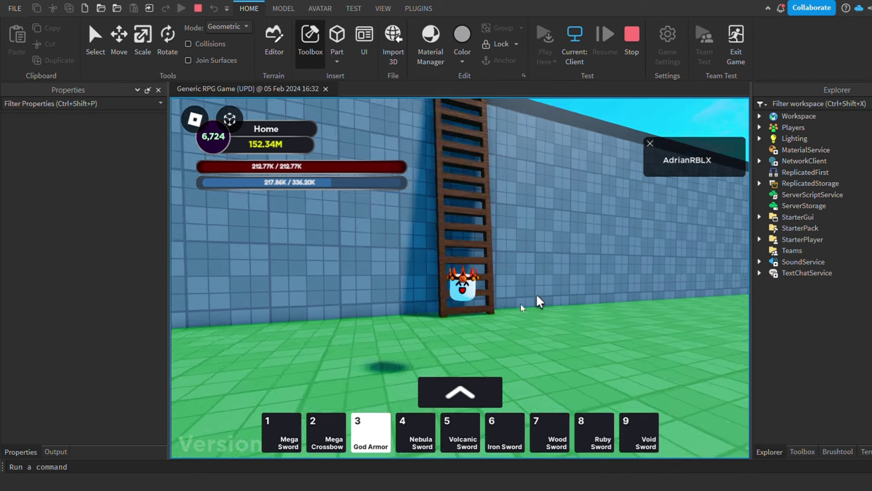
{"action": "key", "text": "2"}
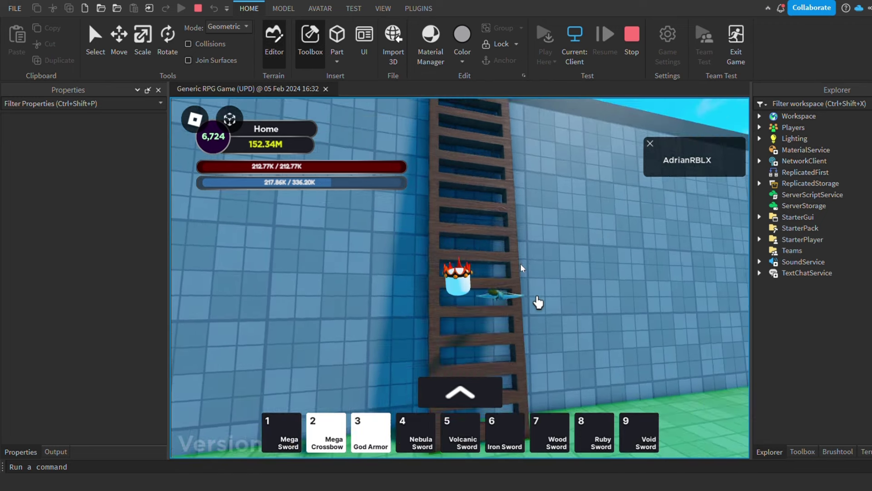
{"action": "key", "text": "w"}
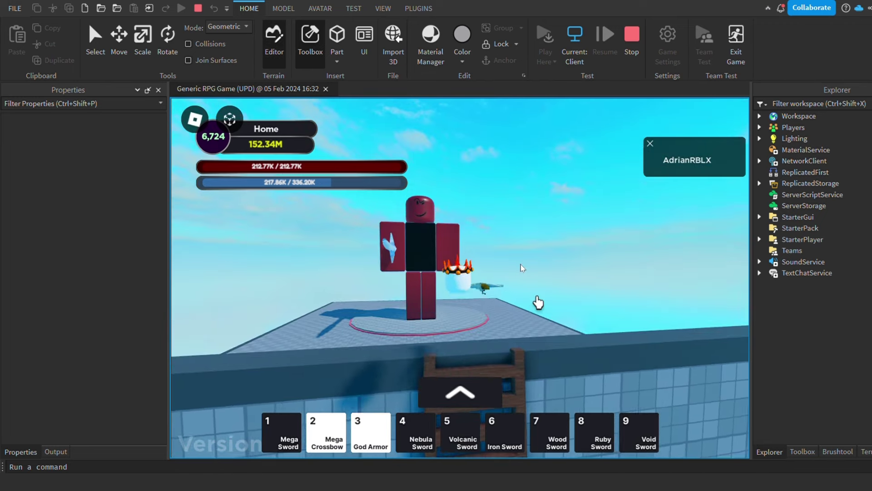
{"action": "key", "text": "s"}
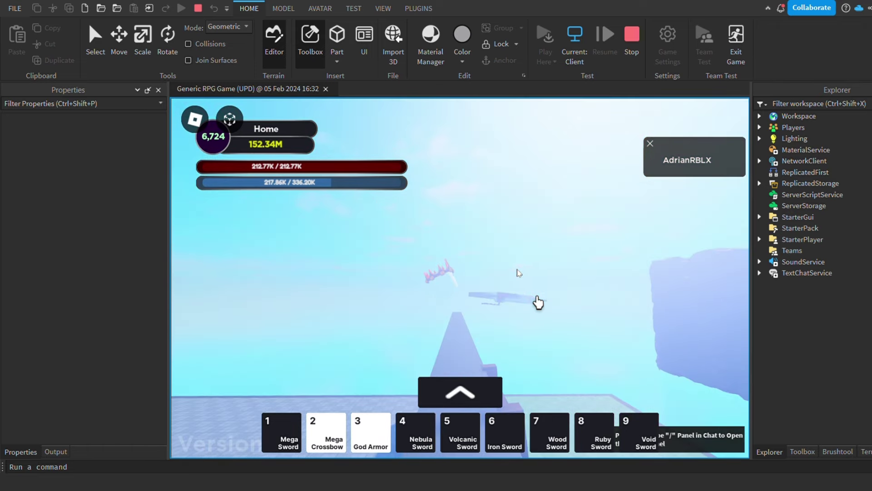
{"action": "key", "text": "2"}
{"action": "key", "text": "3"}
{"action": "key", "text": "2"}
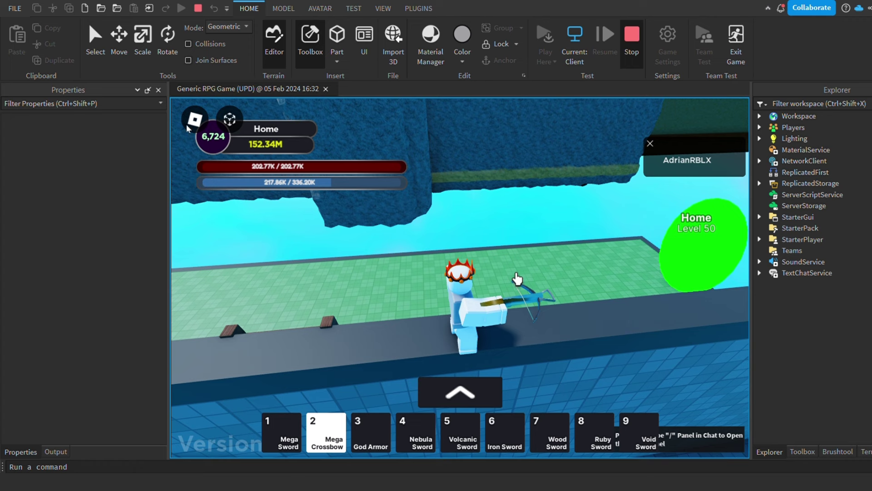
Stop the play-test, re-enable CanCollide on the Conveyor wall, and deselect it
{"action": "key", "text": "shift+F5"}
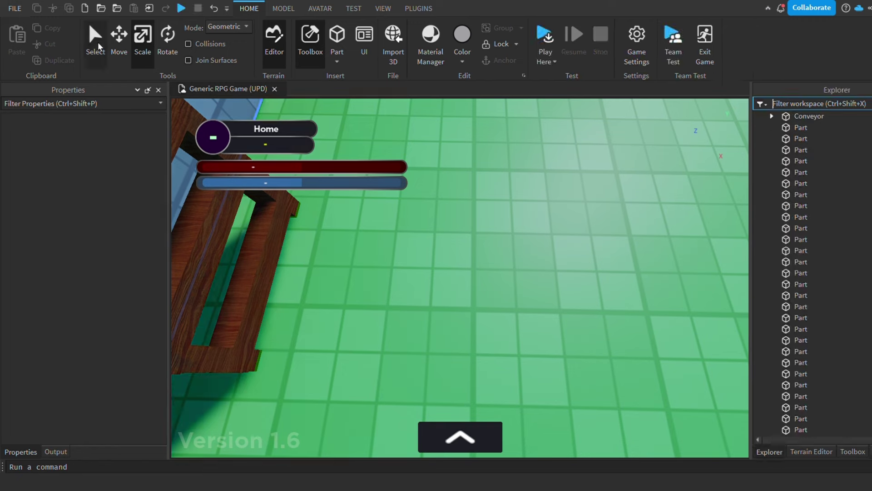
{"action": "key", "text": "ctrl+shift+x"}
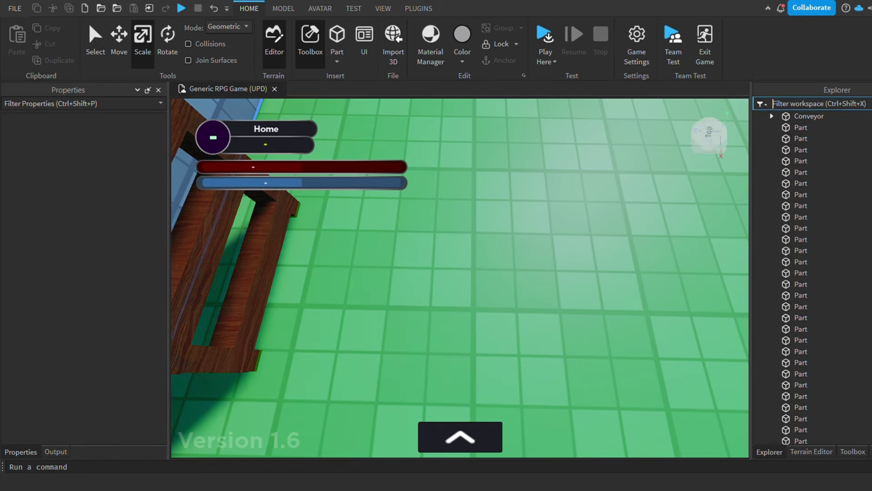
{"action": "mouse_move", "coordinate": [452, 241]}
{"action": "right_mouse_down"}
{"action": "mouse_move", "coordinate": [497, 223]}
{"action": "mouse_move", "coordinate": [462, 205]}
{"action": "right_mouse_up"}
{"action": "left_click", "coordinate": [497, 222]}
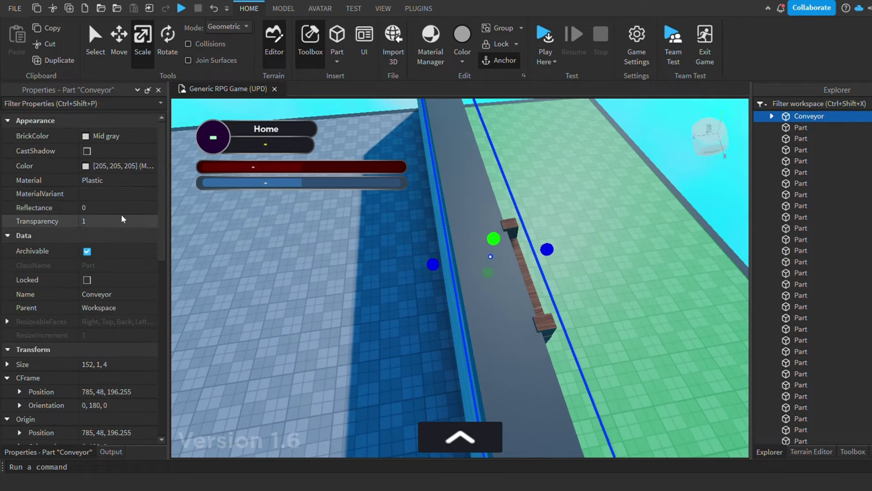
{"action": "scroll", "coordinate": [51, 293], "scroll_direction": "down", "scroll_amount": 5}
{"action": "scroll", "coordinate": [52, 293], "scroll_direction": "down", "scroll_amount": 2}
{"action": "left_click", "coordinate": [33, 327]}
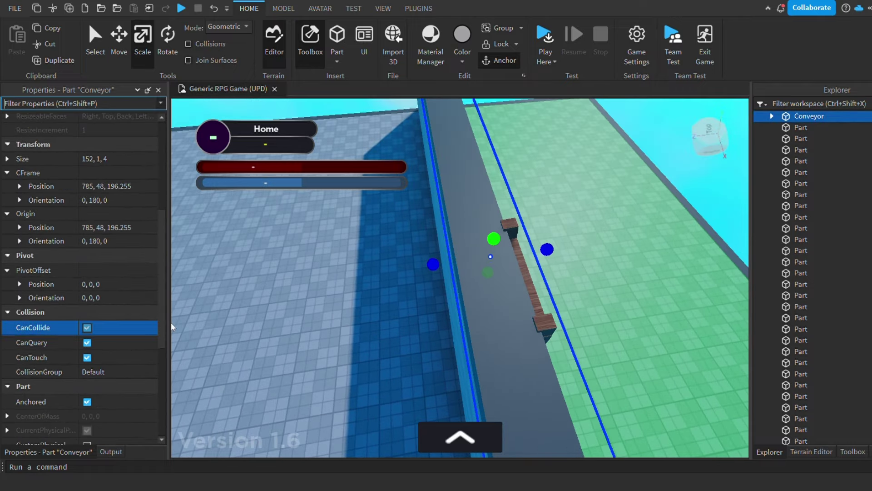
{"action": "right_click_drag", "start_coordinate": [663, 260], "coordinate": [365, 181]}
{"action": "left_click", "coordinate": [448, 214]}
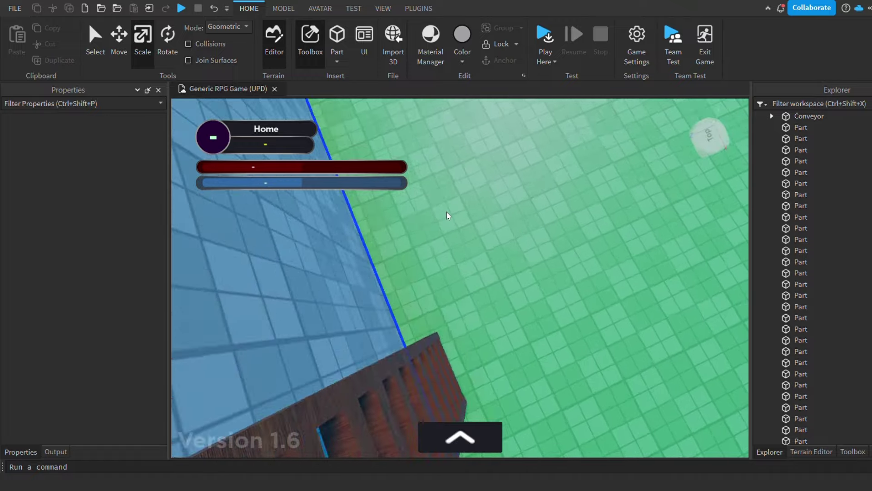
{"action": "key", "text": "d"}
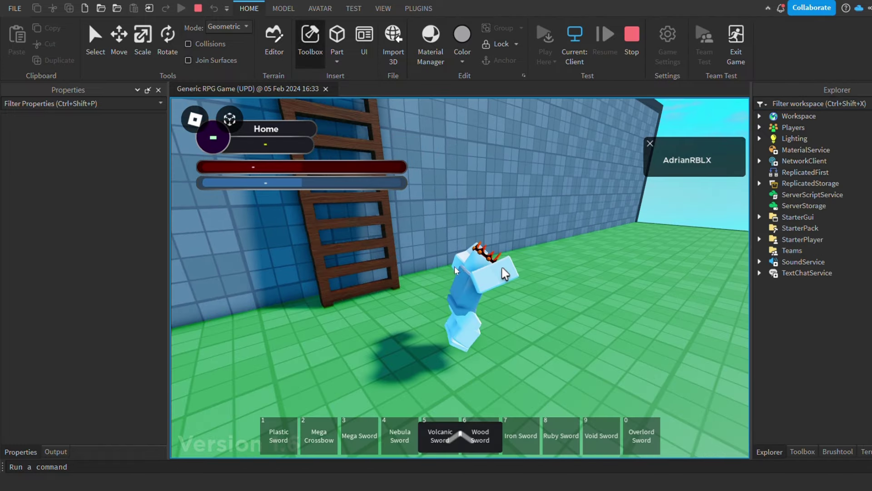
Equip the Mega Crossbow and climb the ladder onto the raid platform facing the boss
{"action": "key", "text": "w"}
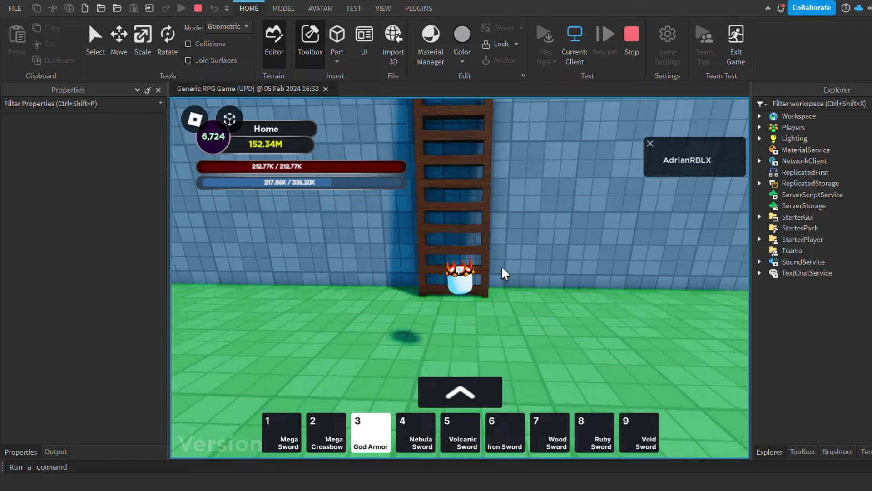
{"action": "key", "text": "2"}
{"action": "key", "text": "w"}
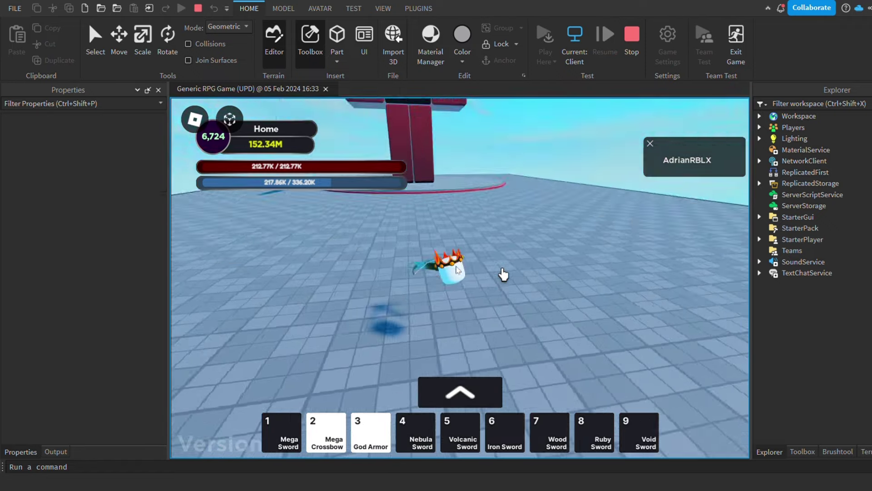
{"action": "right_click_drag", "start_coordinate": [502, 274], "coordinate": [502, 274]}
Kill the Lava Raid Boss using the Mega Crossbow and Mega Sword
{"action": "left_click", "coordinate": [465, 179]}
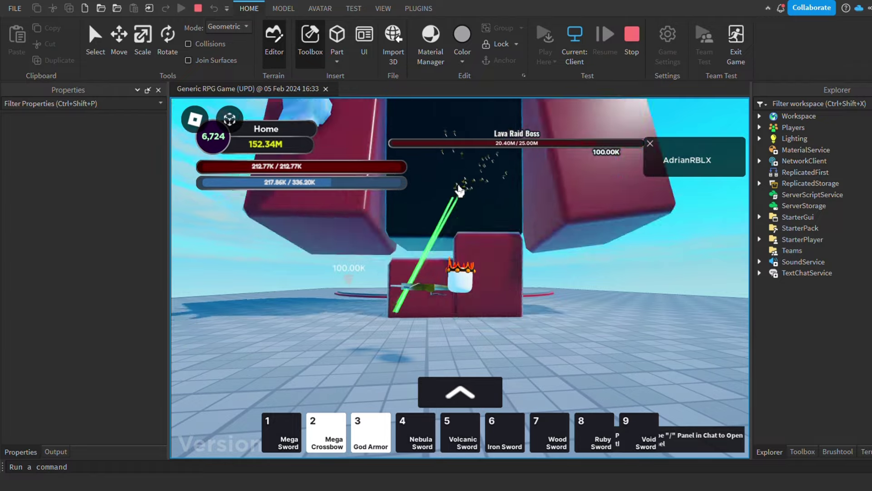
{"action": "key", "text": "1"}
{"action": "left_click", "coordinate": [480, 245]}
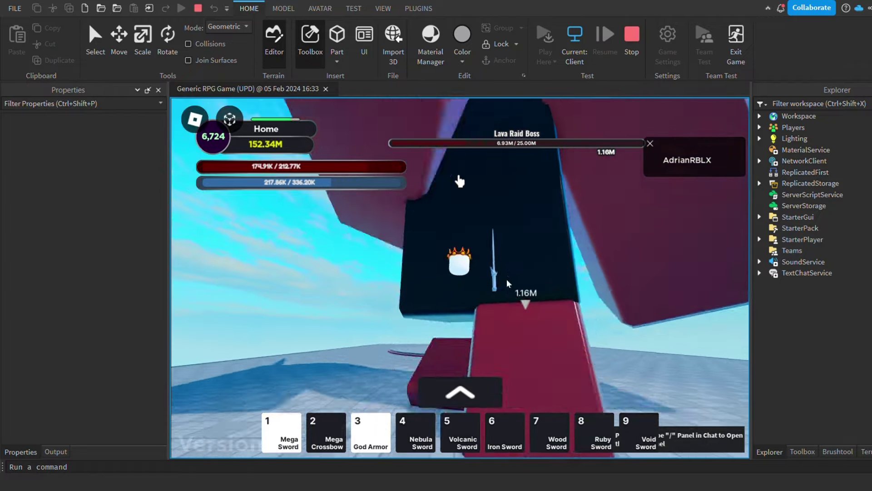
{"action": "left_click", "coordinate": [460, 180]}
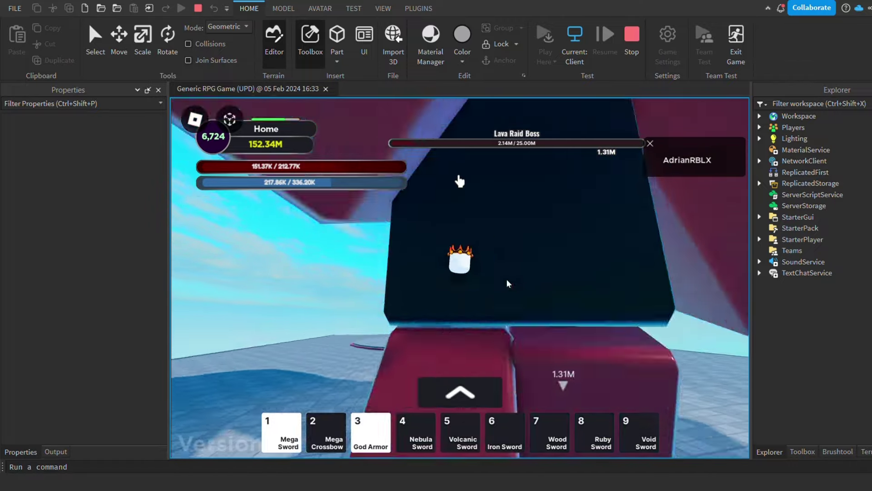
{"action": "left_click", "coordinate": [459, 181]}
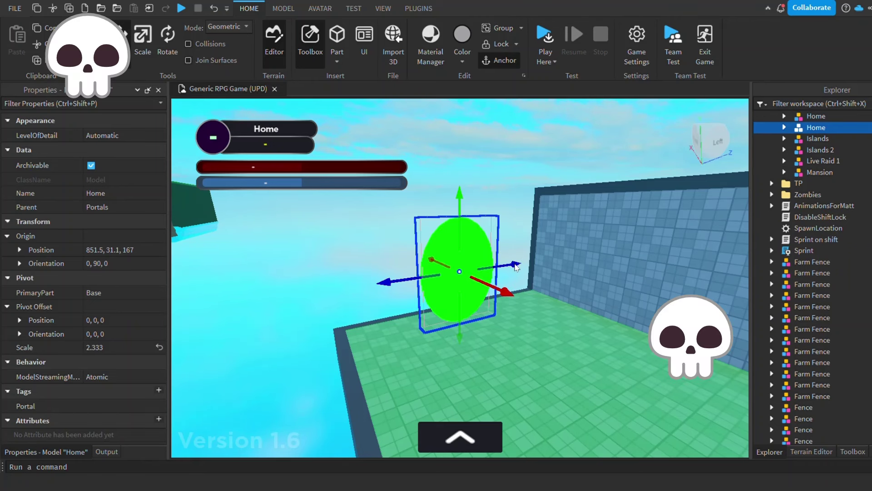
Drag the duplicated Home portal along the blue Z handle beside the original
{"action": "left_click_drag", "start_coordinate": [516, 267], "coordinate": [525, 269]}
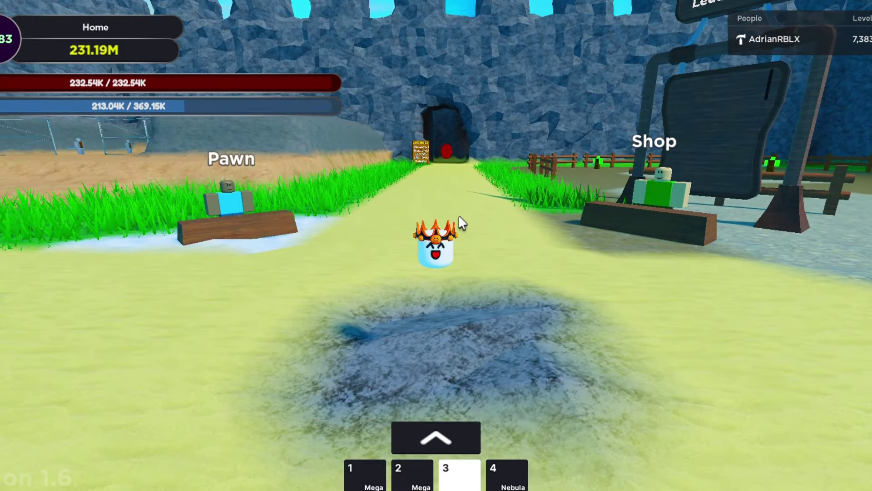
Swap God Armor for the sword, enter the Live Raid portal, and climb the ladder to the raid platform
{"action": "key", "text": "s"}
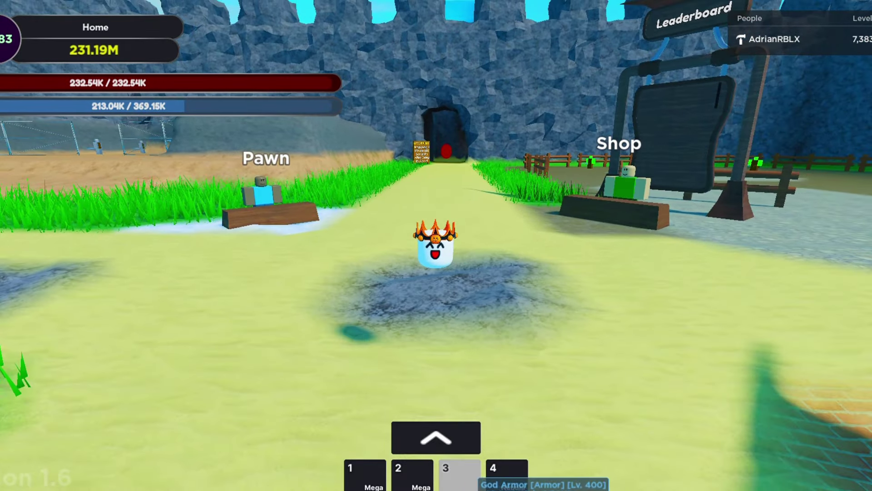
{"action": "key", "text": "3"}
{"action": "key", "text": "w"}
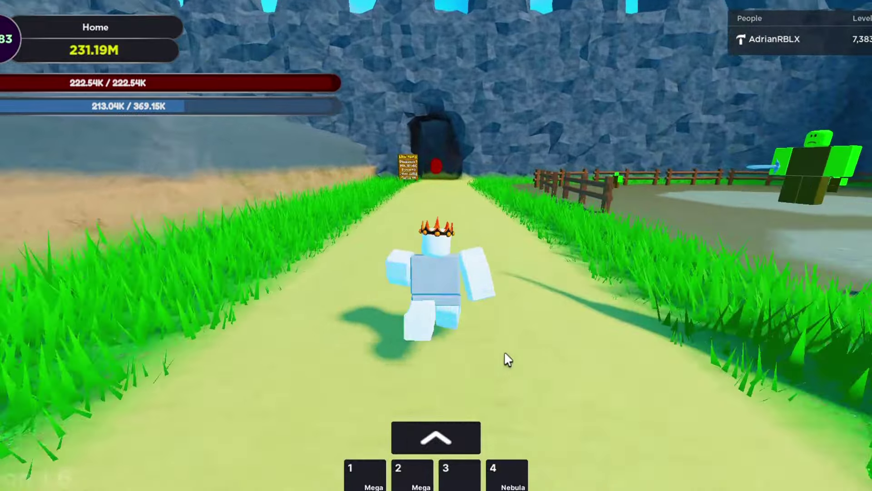
{"action": "key", "text": "1"}
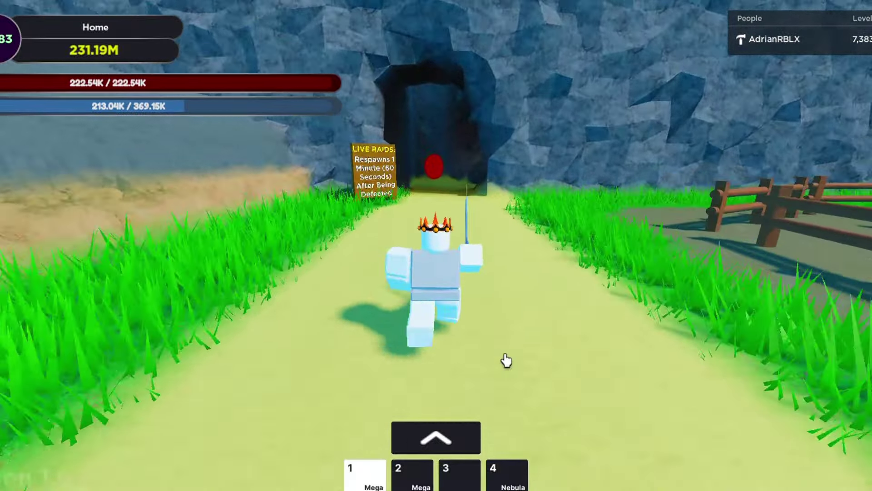
{"action": "key", "text": "a"}
{"action": "key", "text": "w"}
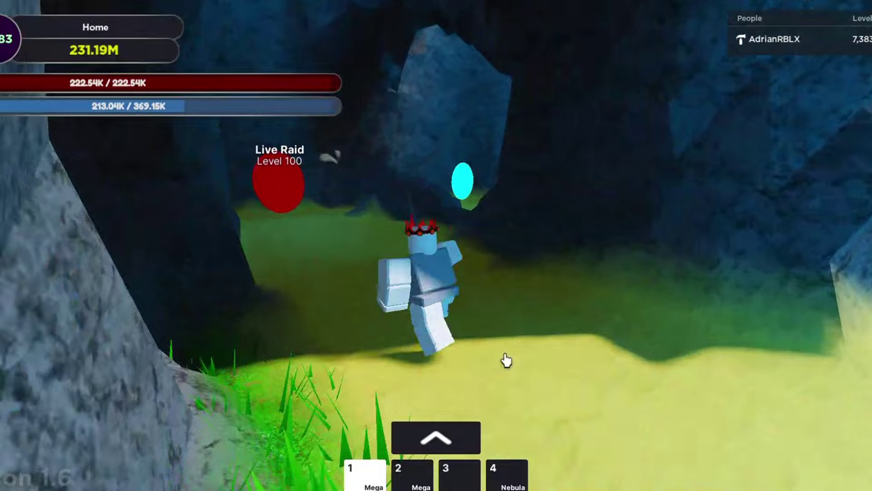
{"action": "key", "text": "w"}
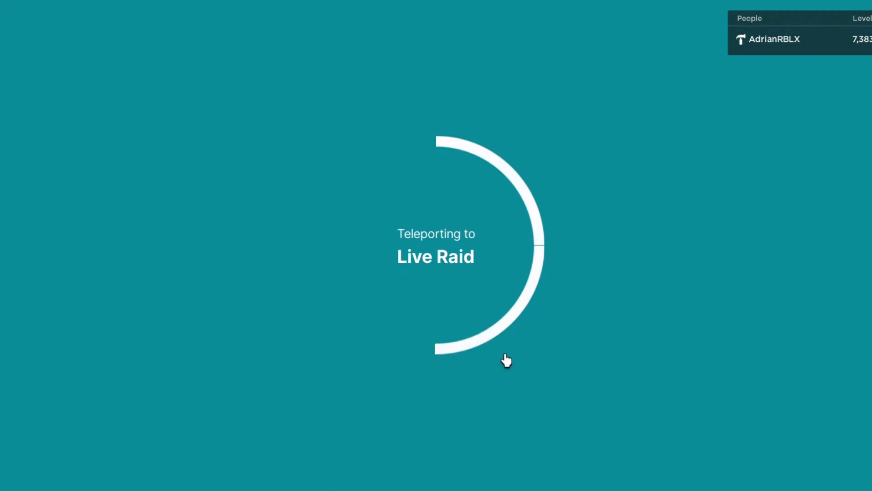
{"action": "key", "text": "w"}
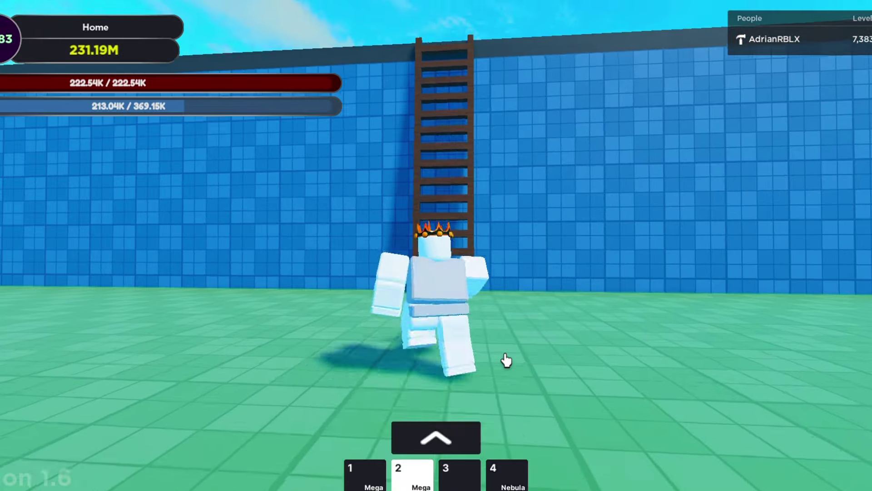
{"action": "key", "text": "w"}
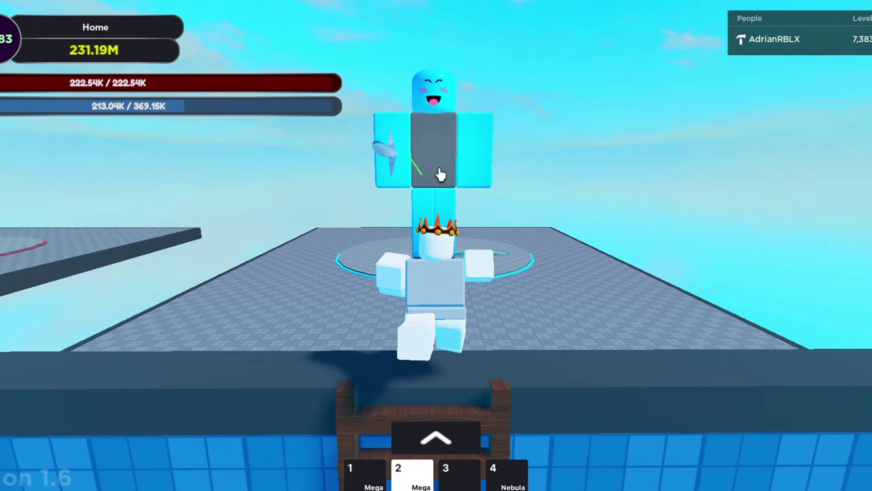
Slash the Aqua Raid Boss repeatedly with the sword while circling, then back away
{"action": "left_click", "coordinate": [440, 178]}
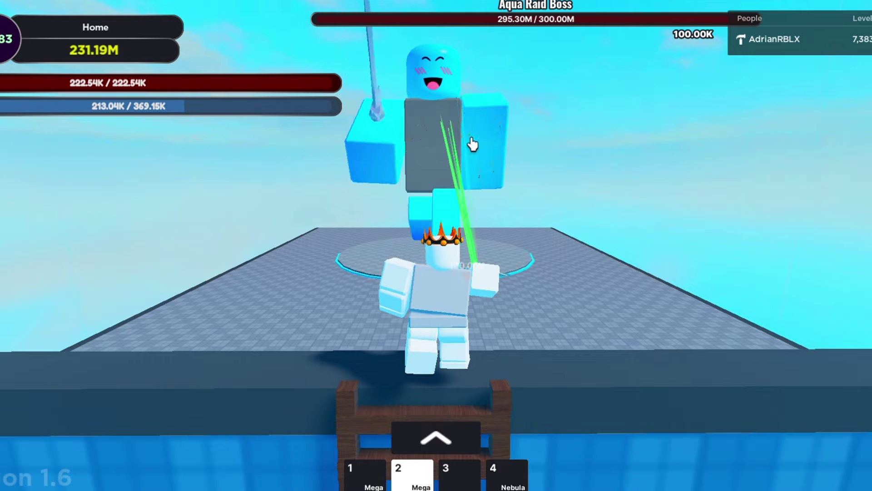
{"action": "key", "text": "w"}
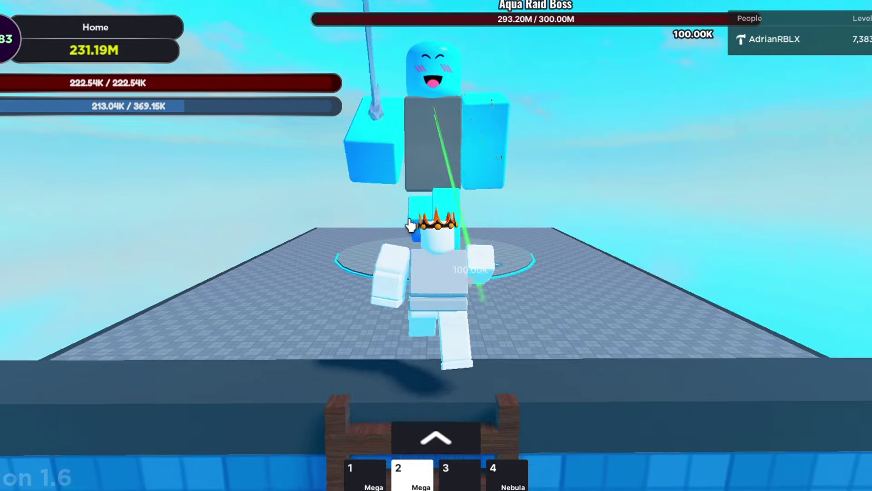
{"action": "key", "text": "1"}
{"action": "key", "text": "w"}
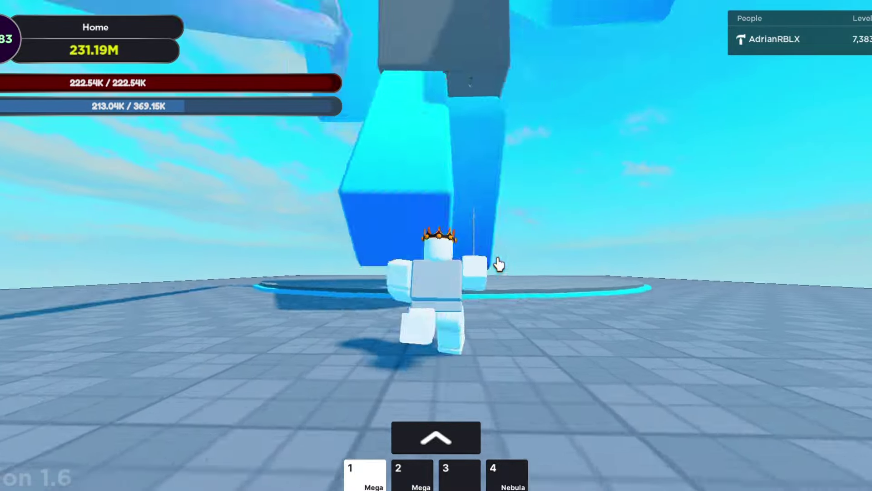
{"action": "left_click", "coordinate": [498, 264]}
{"action": "key", "text": "w"}
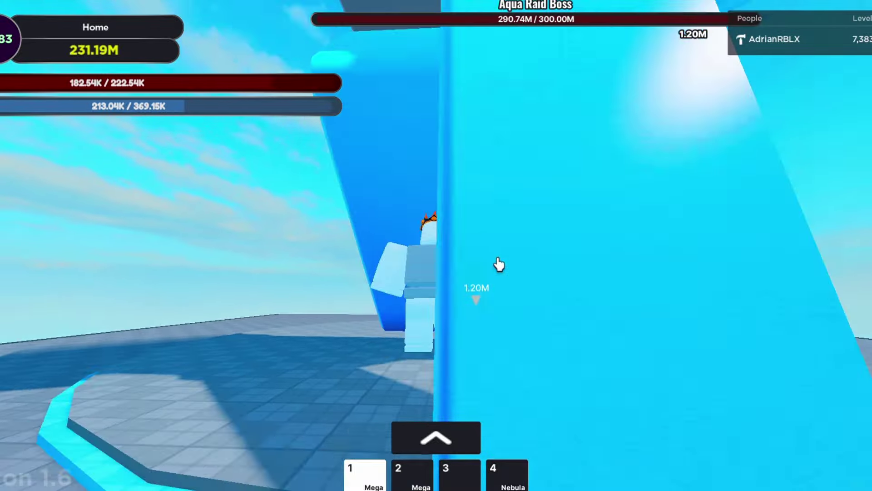
{"action": "left_click", "coordinate": [498, 264]}
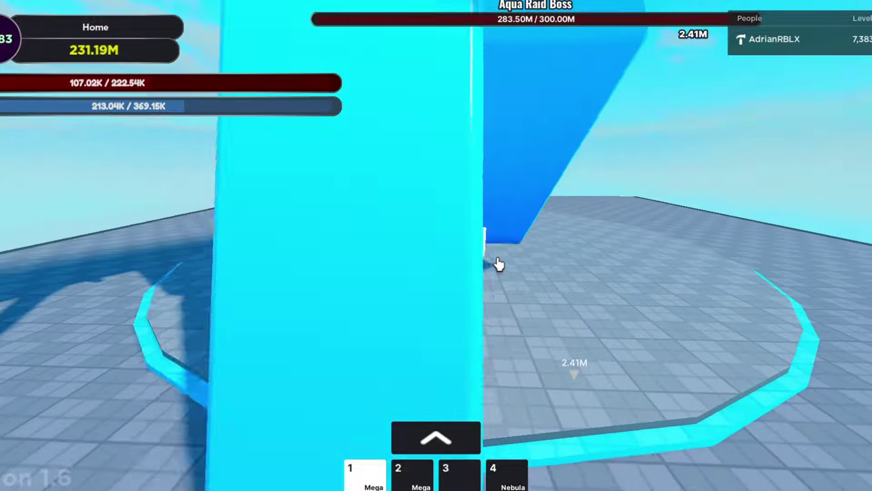
{"action": "left_click", "coordinate": [498, 264]}
{"action": "left_click", "coordinate": [498, 263]}
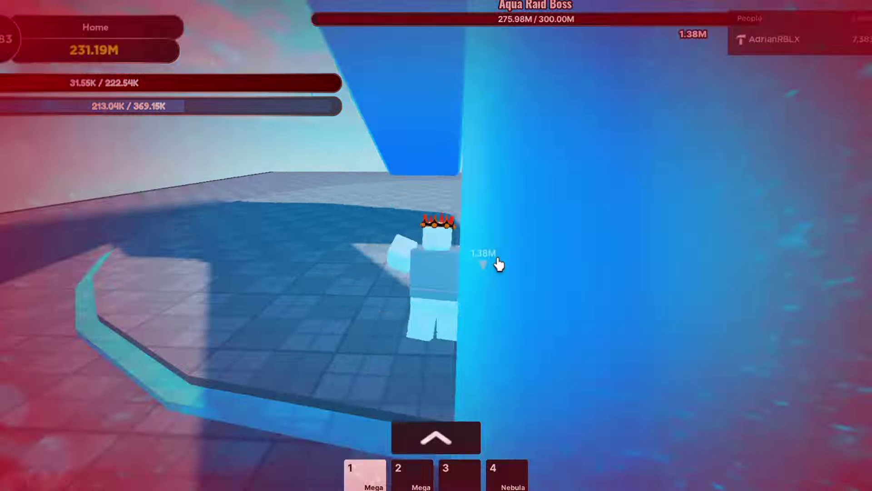
{"action": "key", "text": "s"}
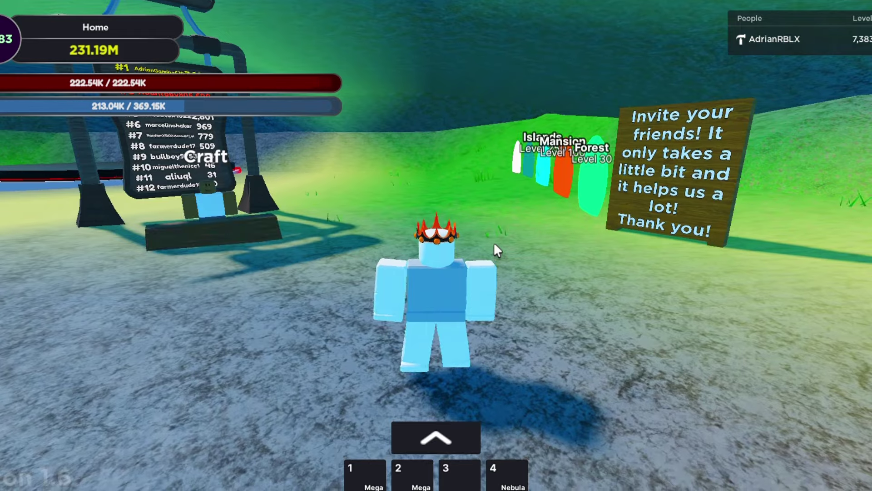
Run from spawn along the path and through the tunnel toward the Level 100 Live Raid portal
{"action": "key", "text": "w"}
{"action": "key", "text": "w"}
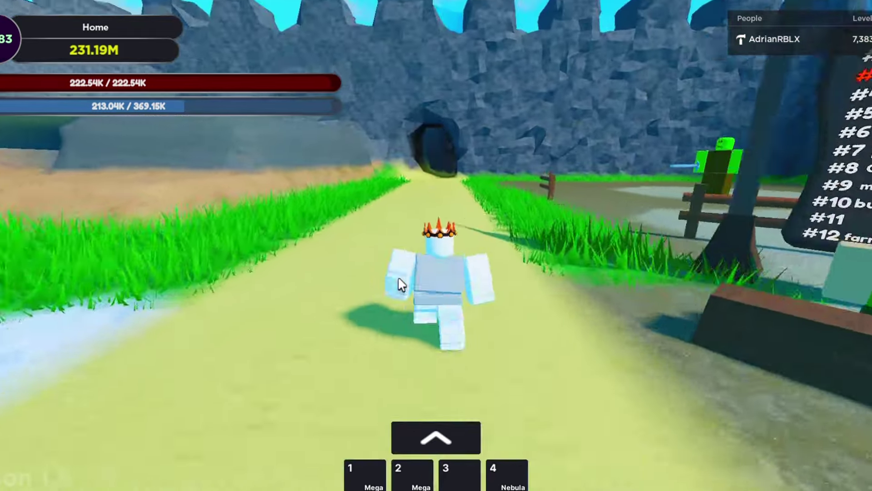
{"action": "key", "text": "w"}
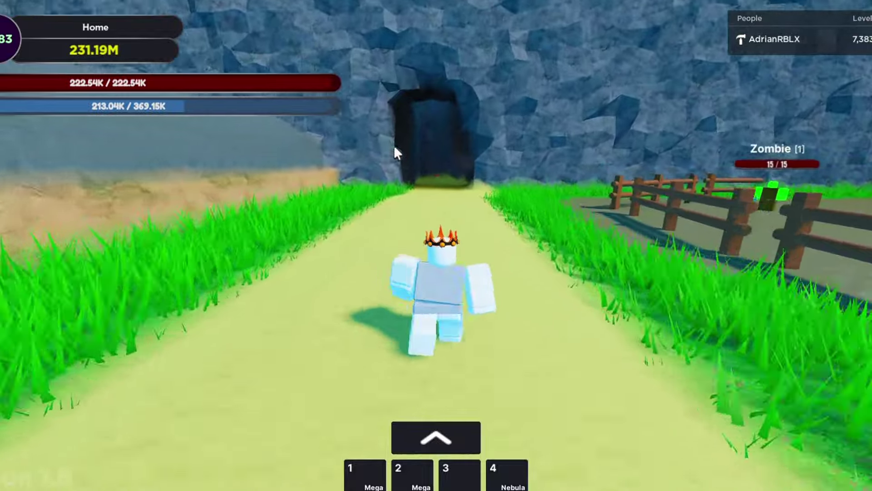
{"action": "key", "text": "w"}
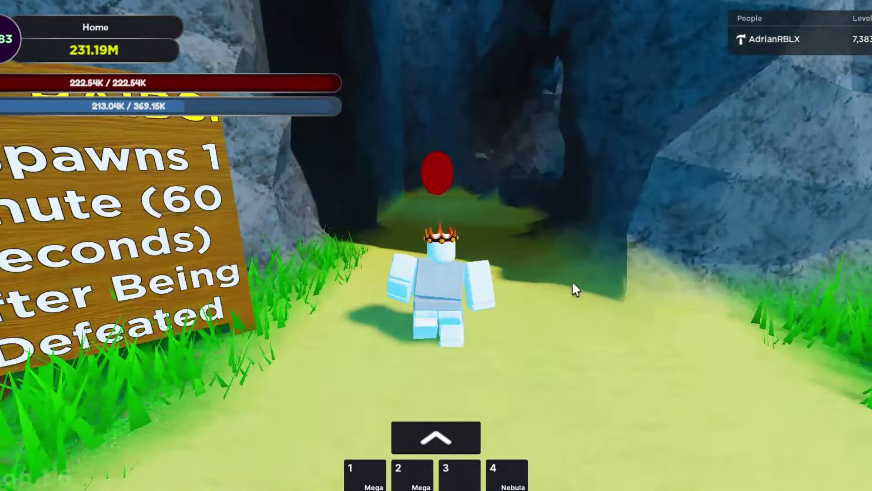
{"action": "key", "text": "w"}
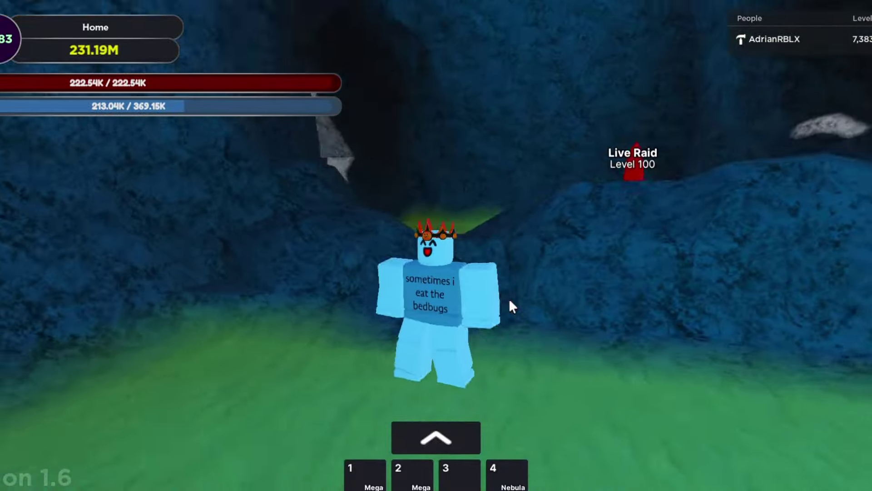